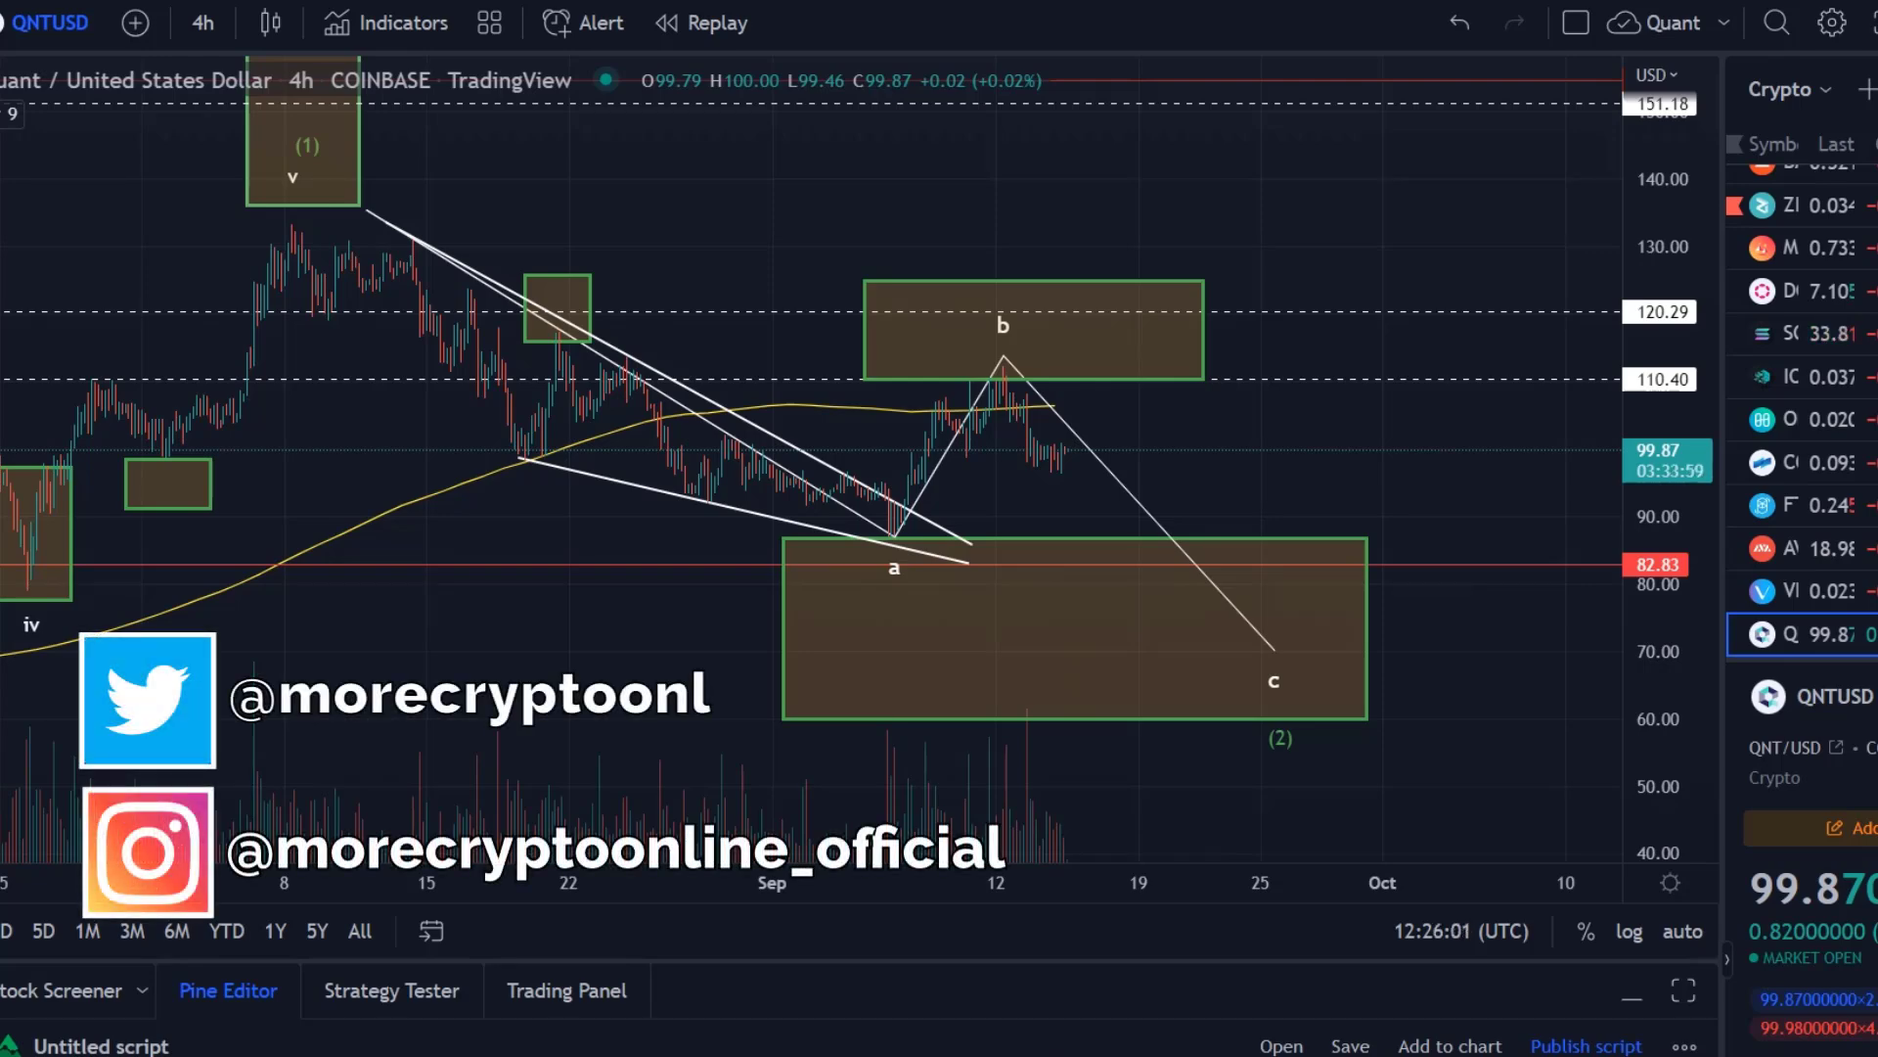
# Zoom out to show the 1–5 impulse wave, then inspect and nudge the lower target zone box
pyautogui.scroll(-3, 1135, 490)
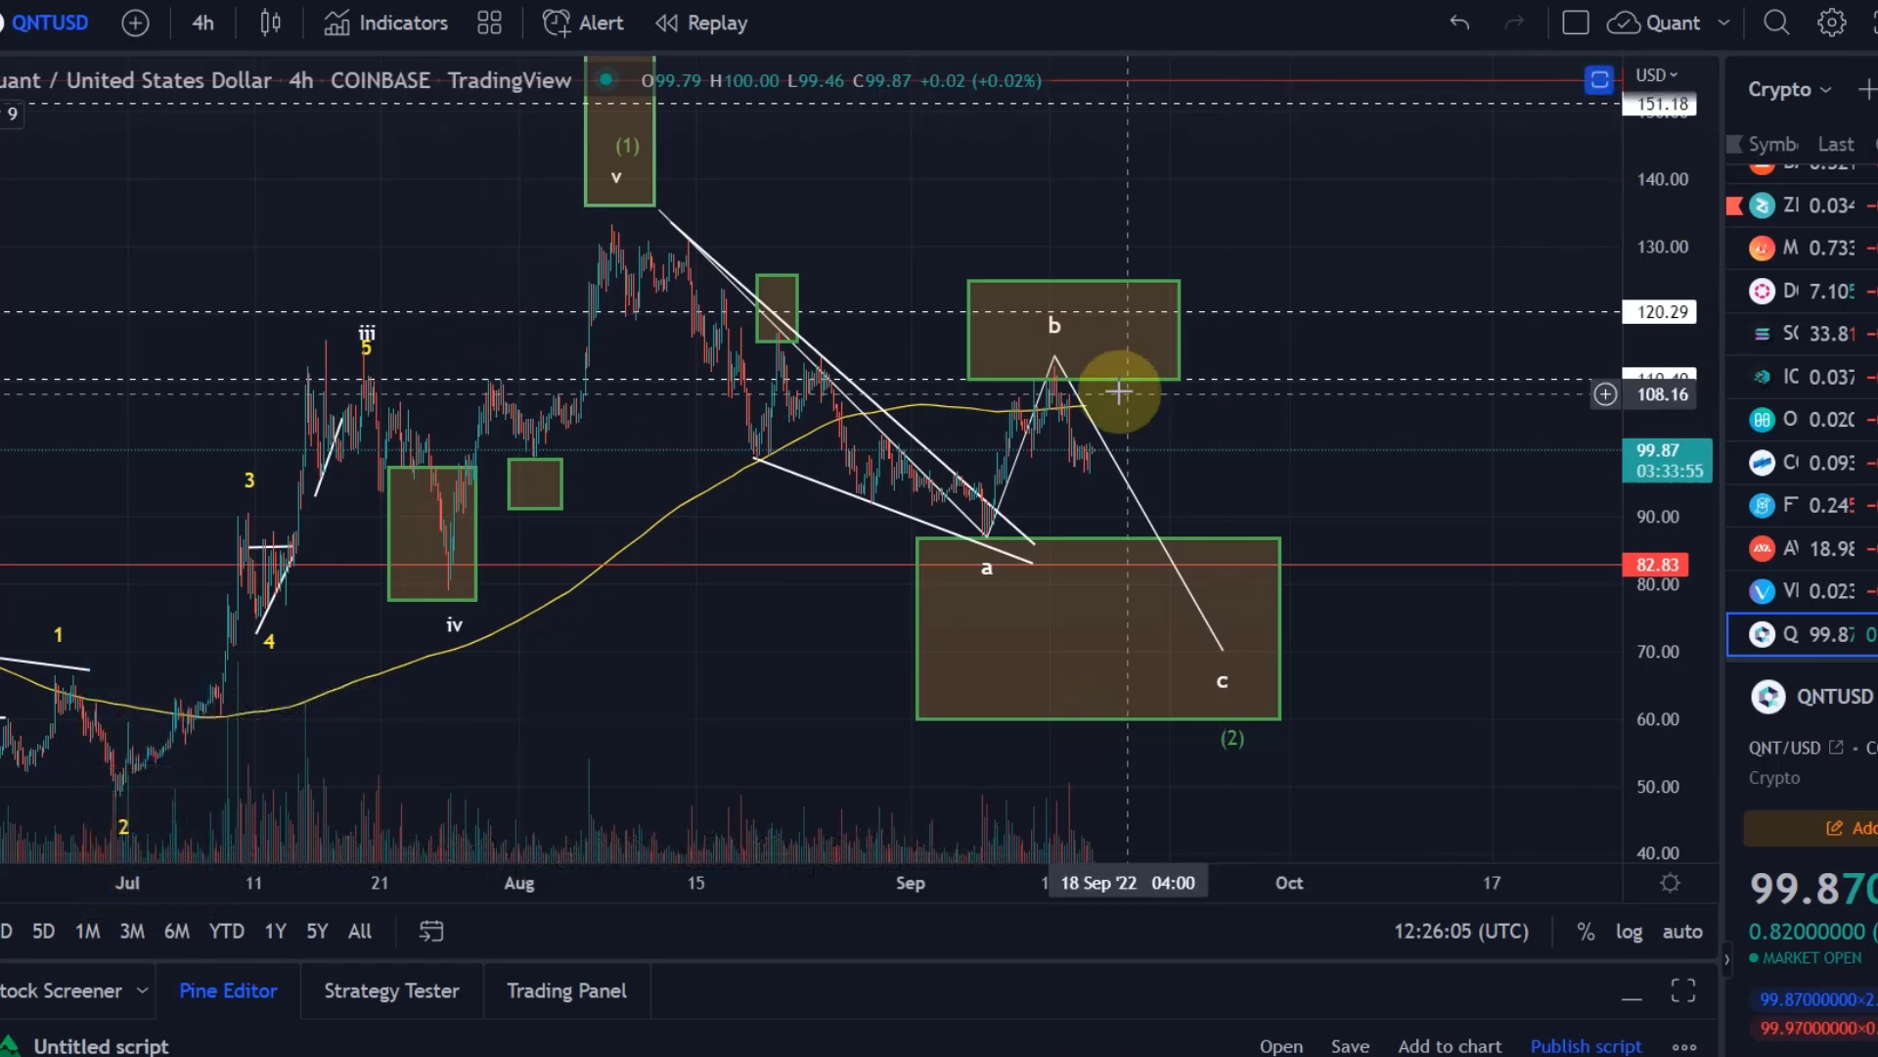
pyautogui.click(978, 542)
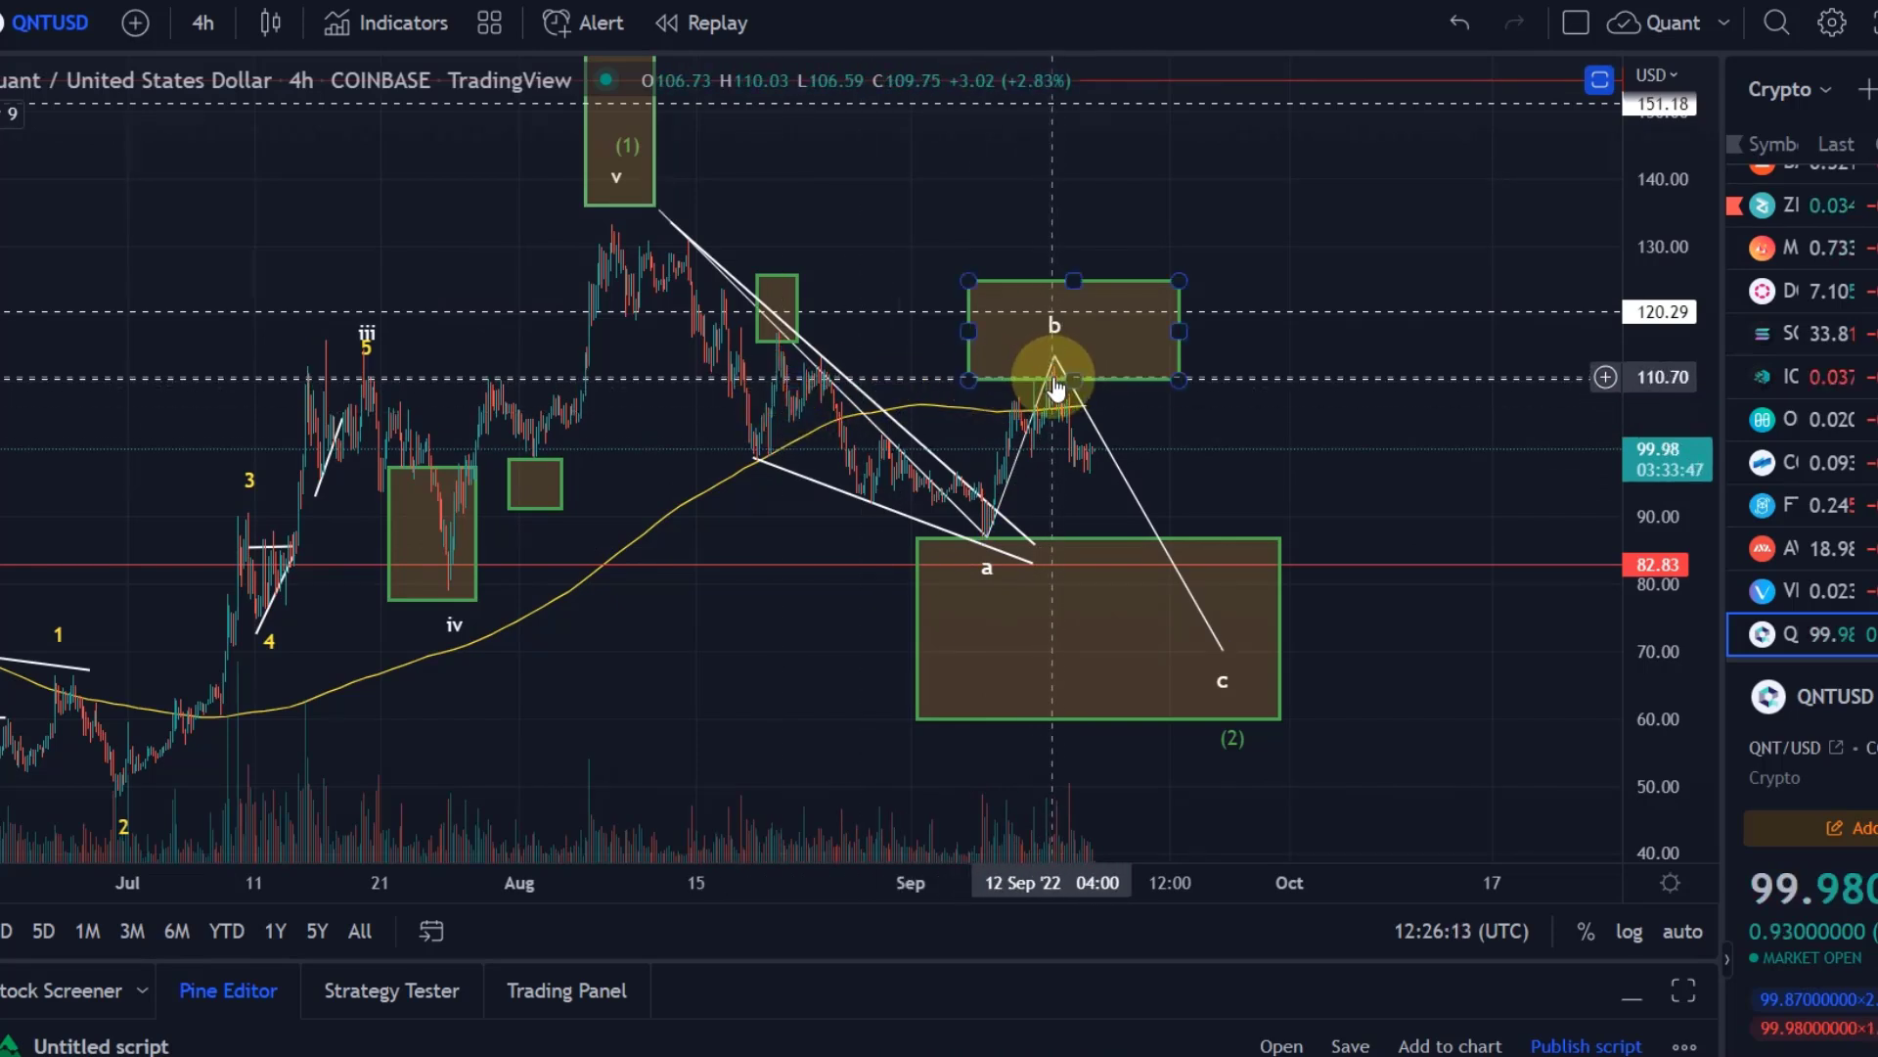
pyautogui.click(1066, 518)
pyautogui.click(1067, 539)
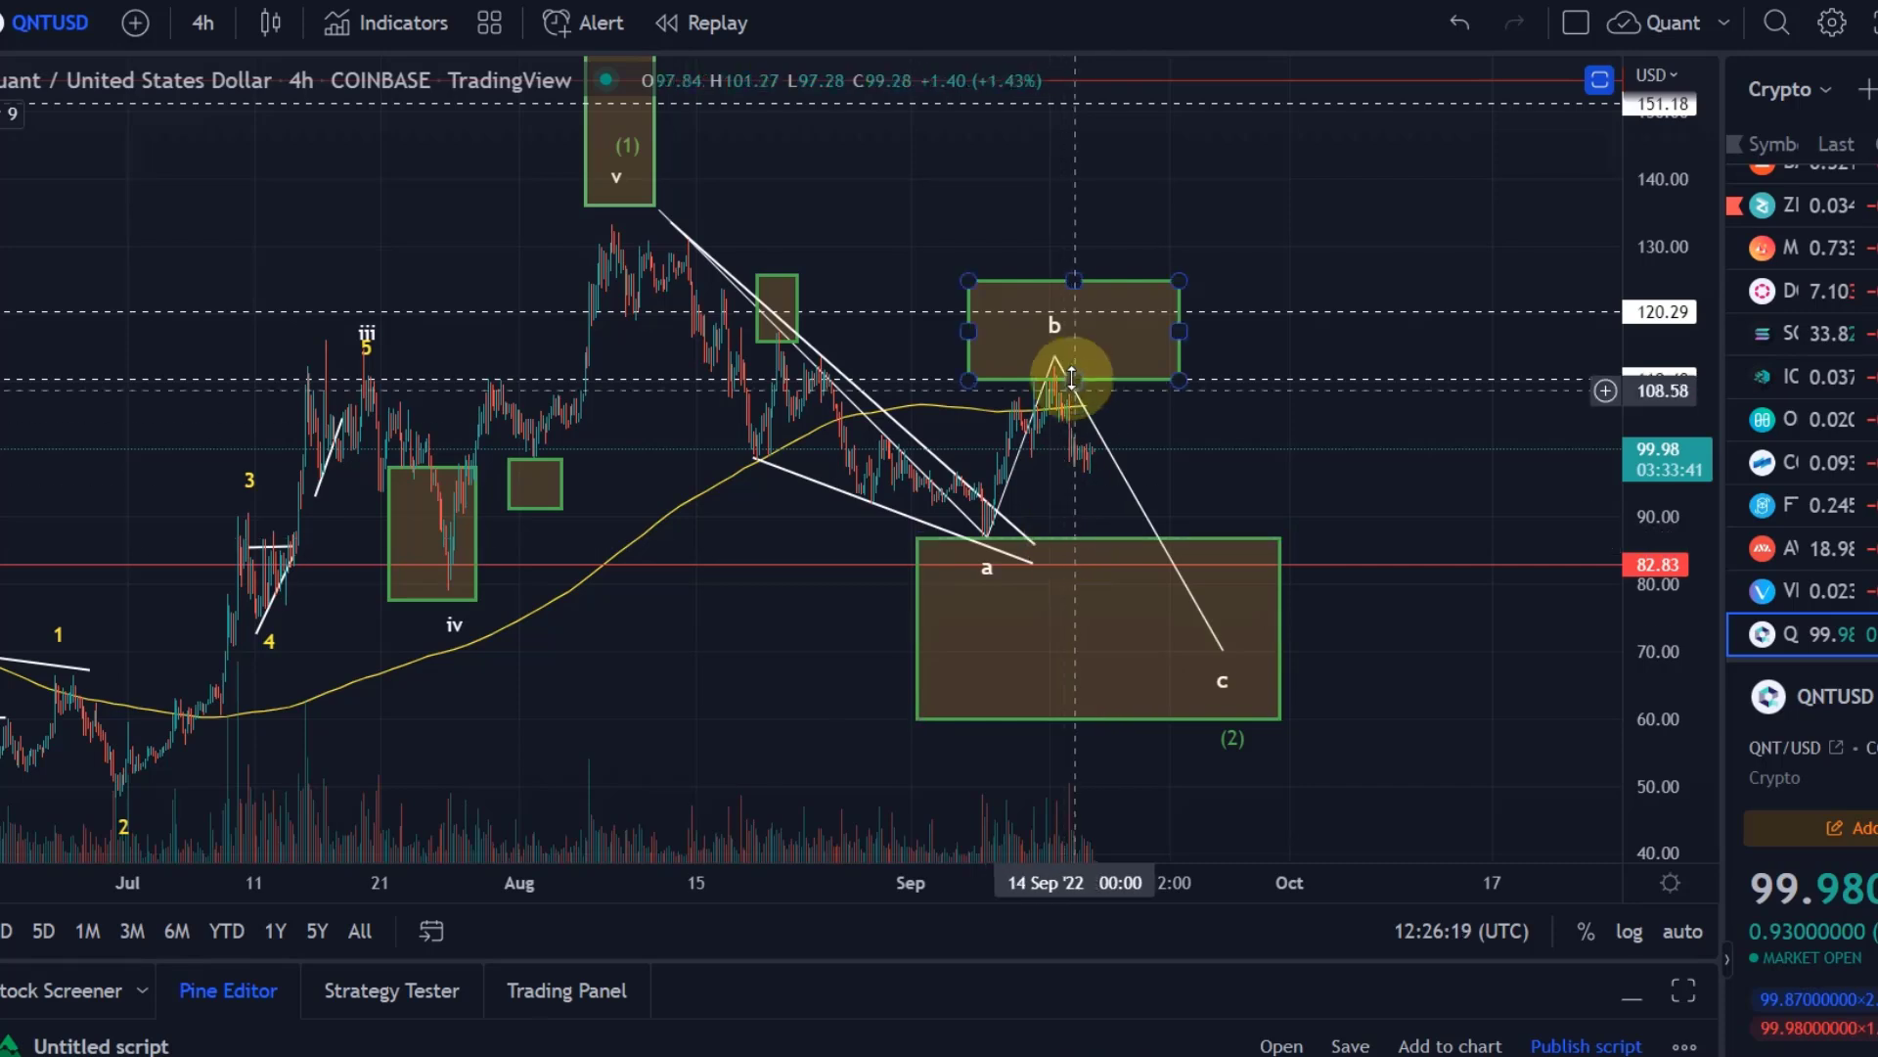
pyautogui.click(956, 522)
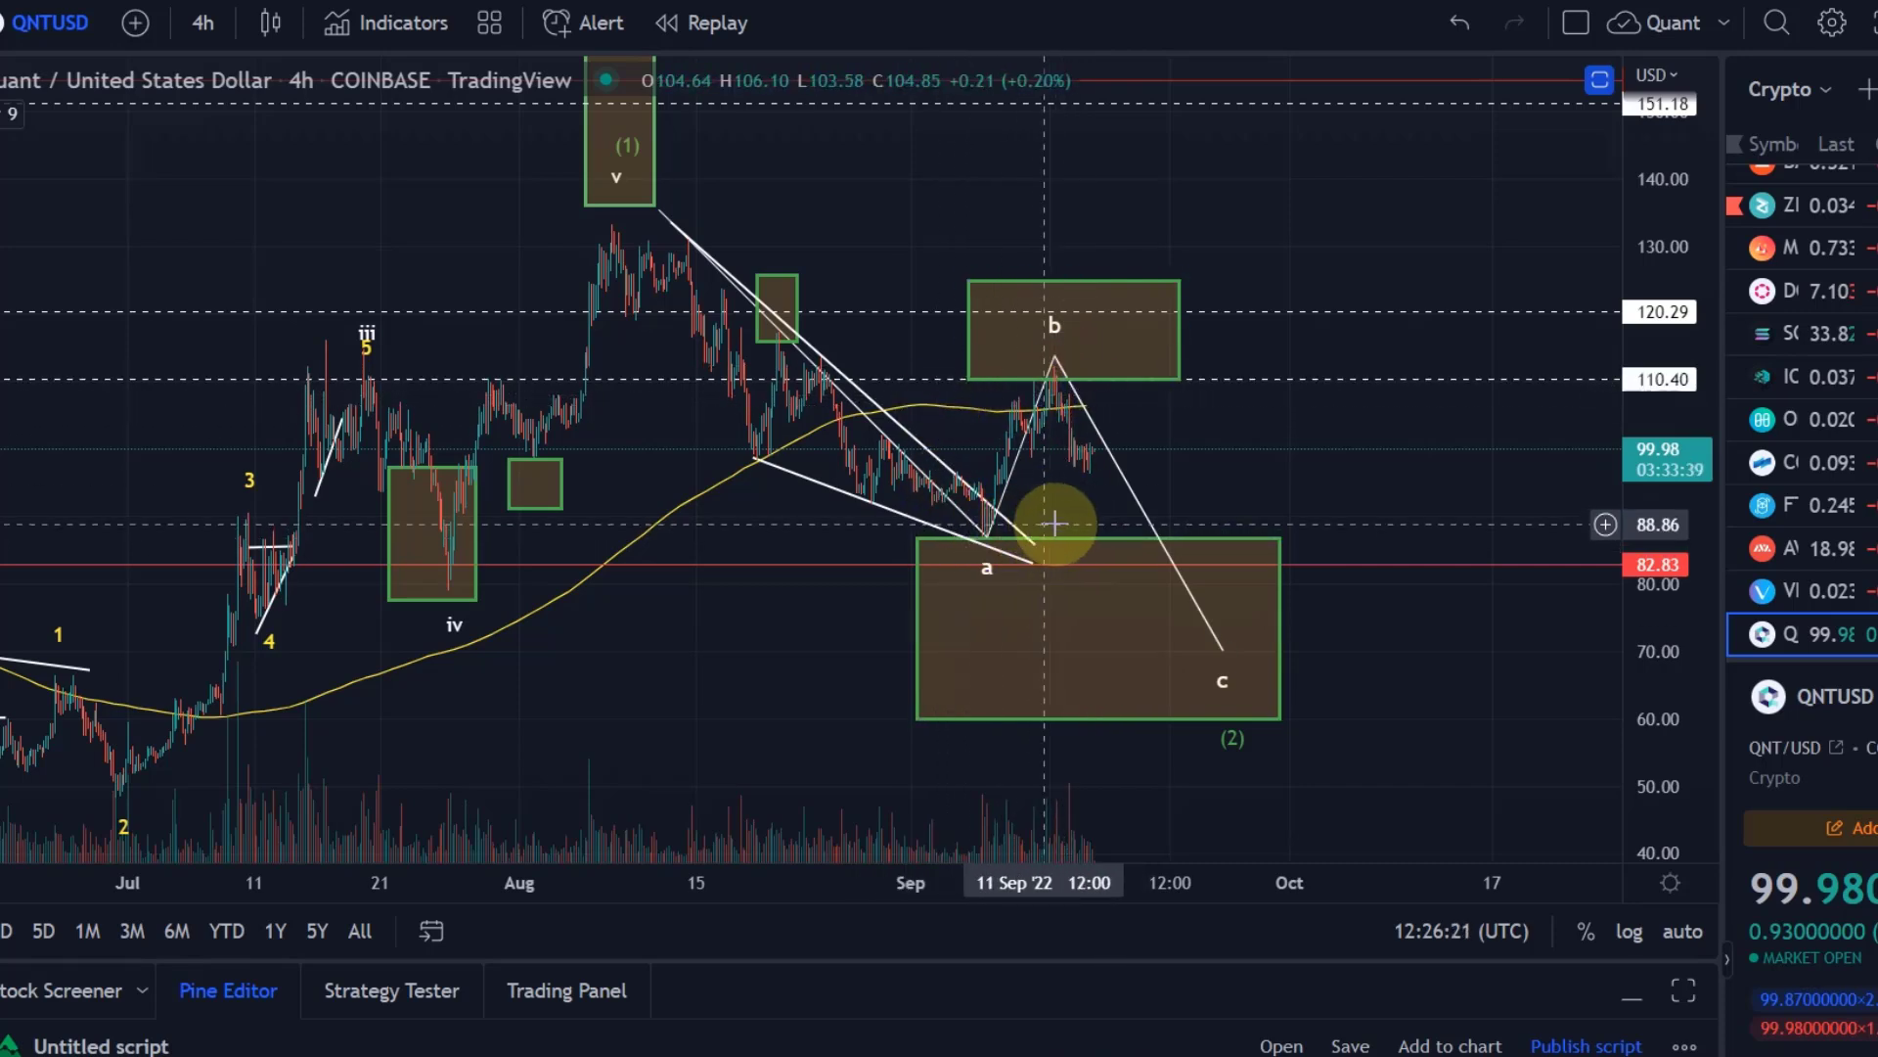
pyautogui.moveTo(1061, 538); pyautogui.dragTo(1083, 460)
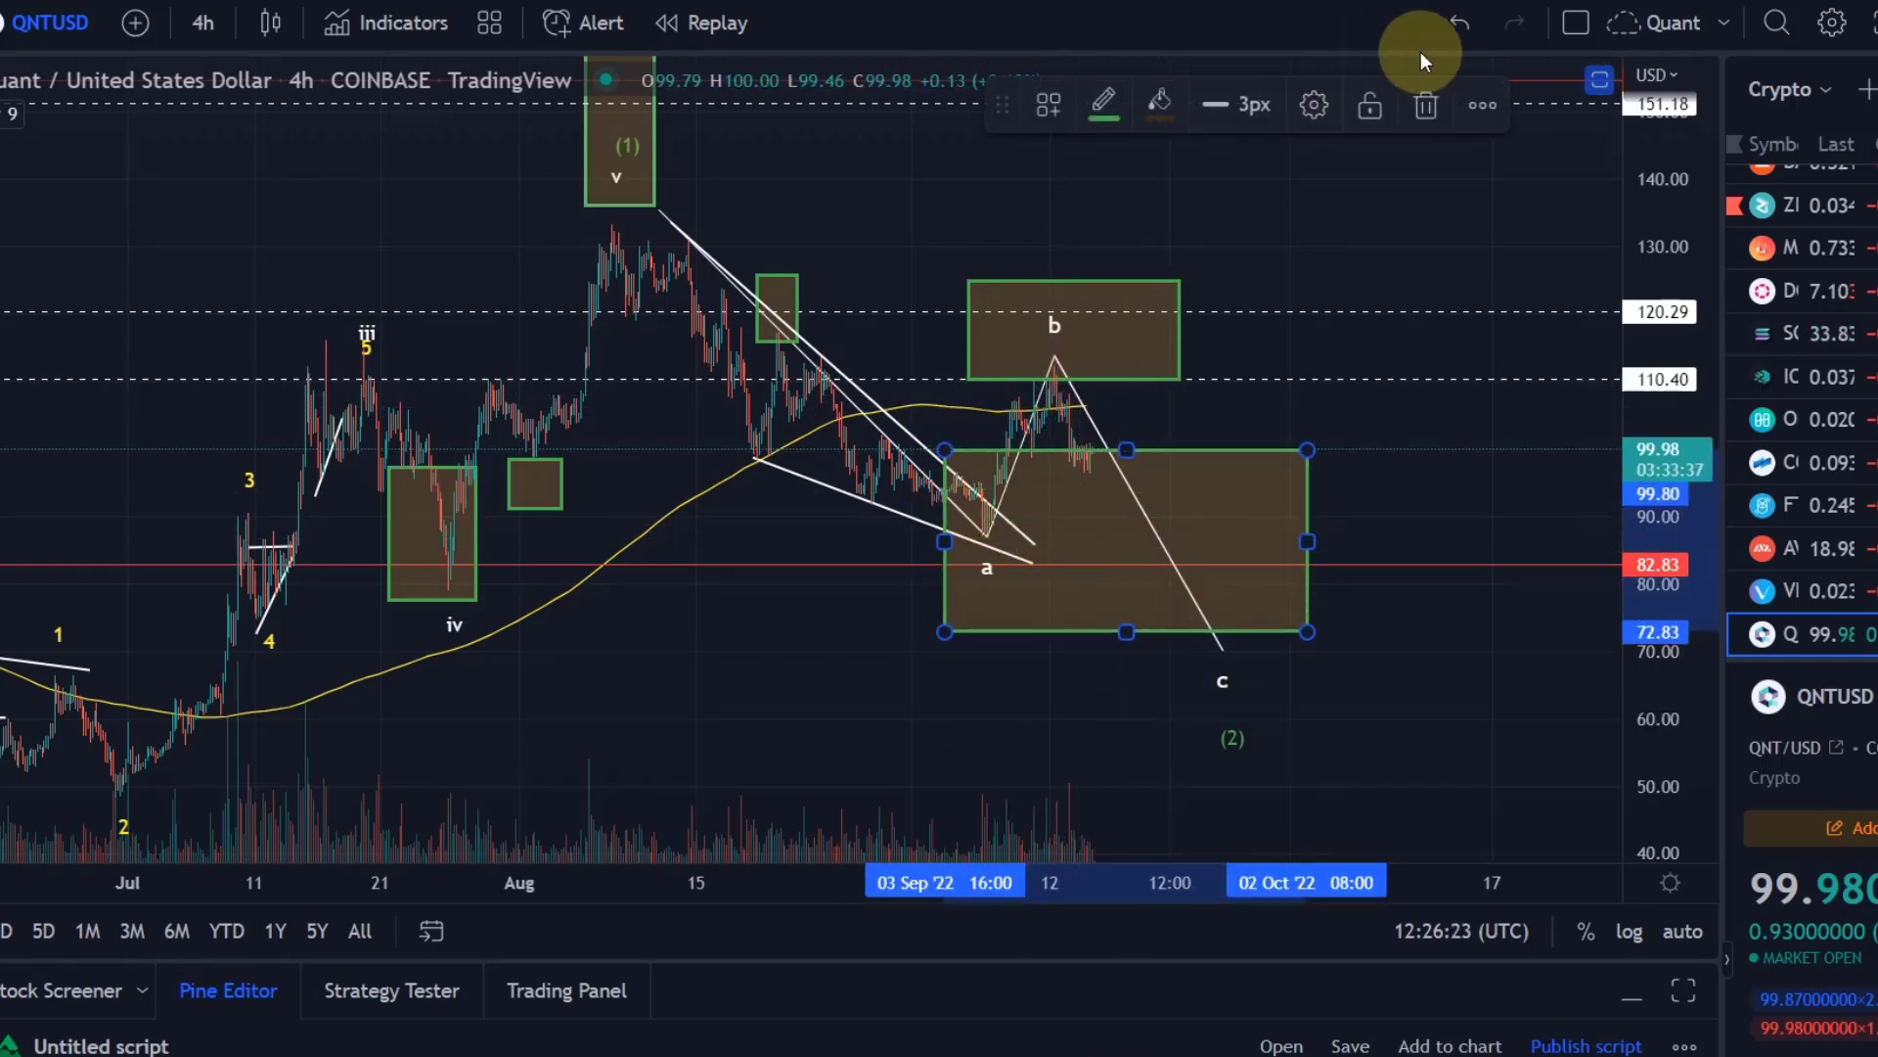
# Undo the lower box move, then re-check the b zone box and ABC correction line
pyautogui.click(1458, 22)
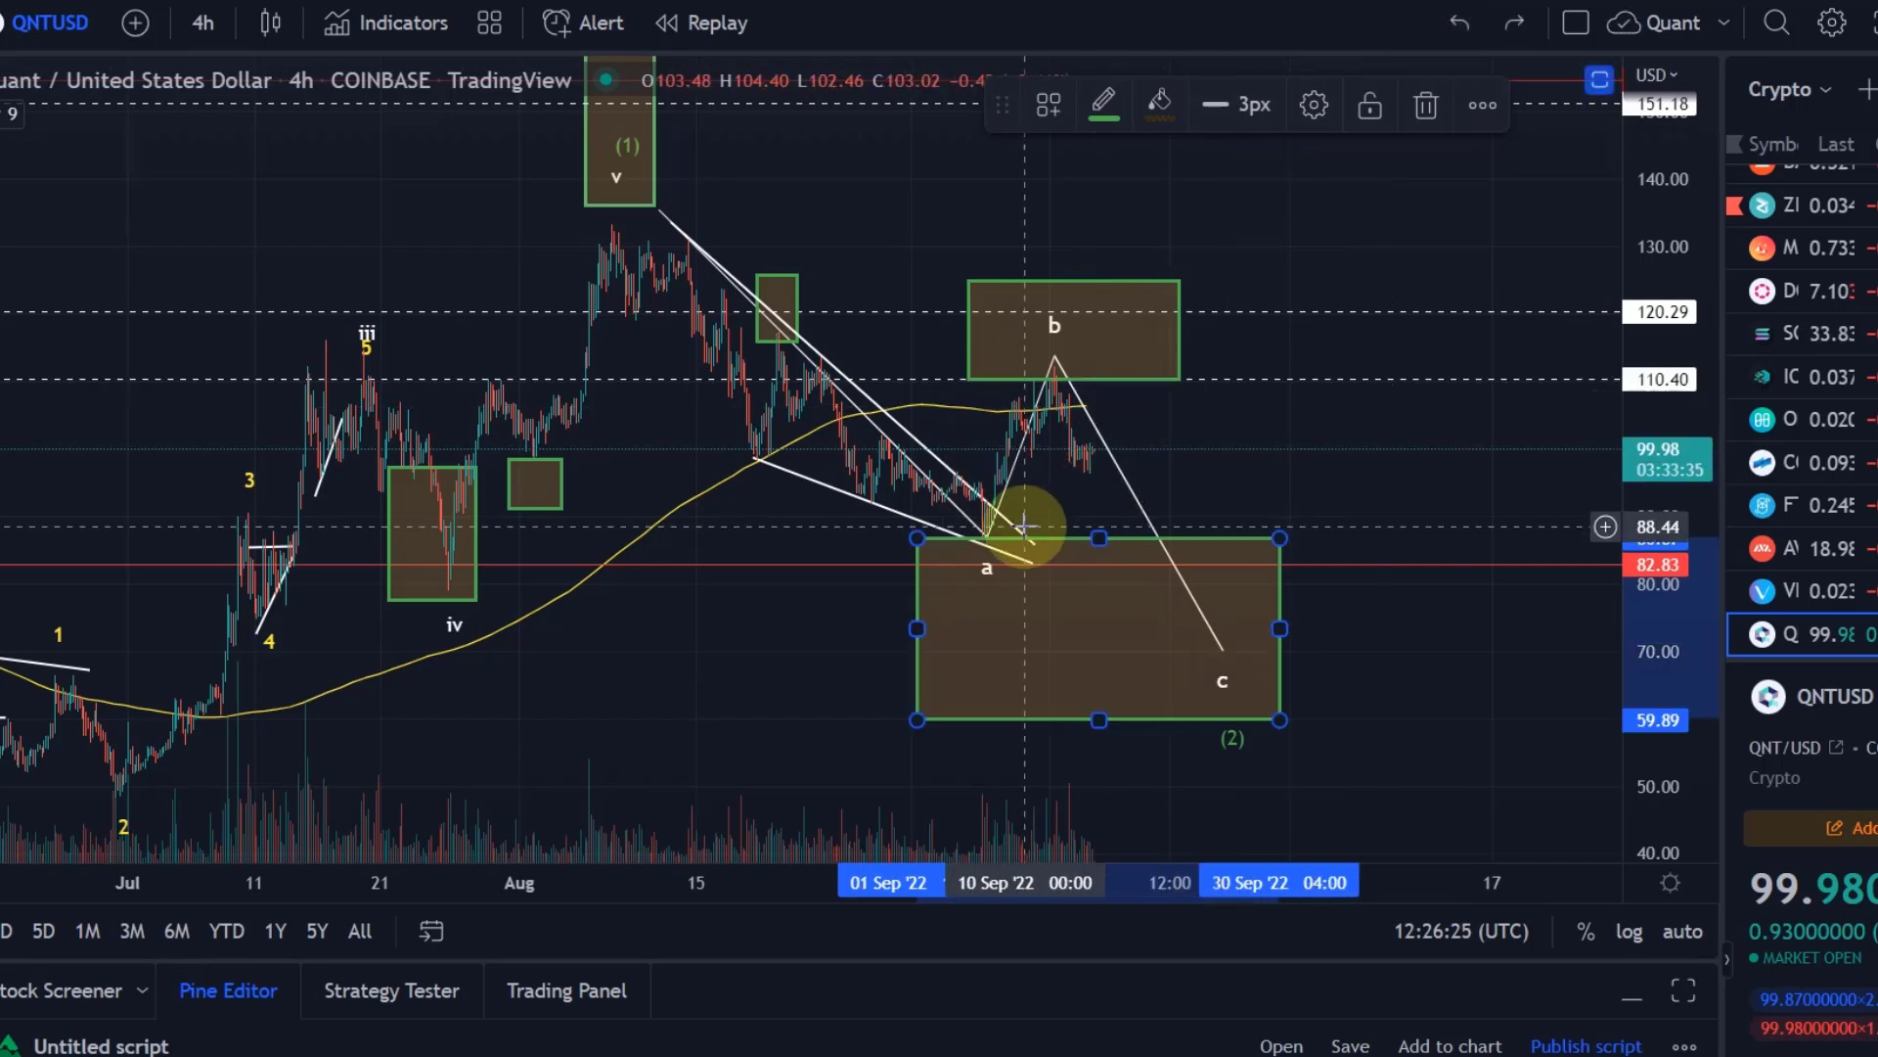
pyautogui.click(1064, 379)
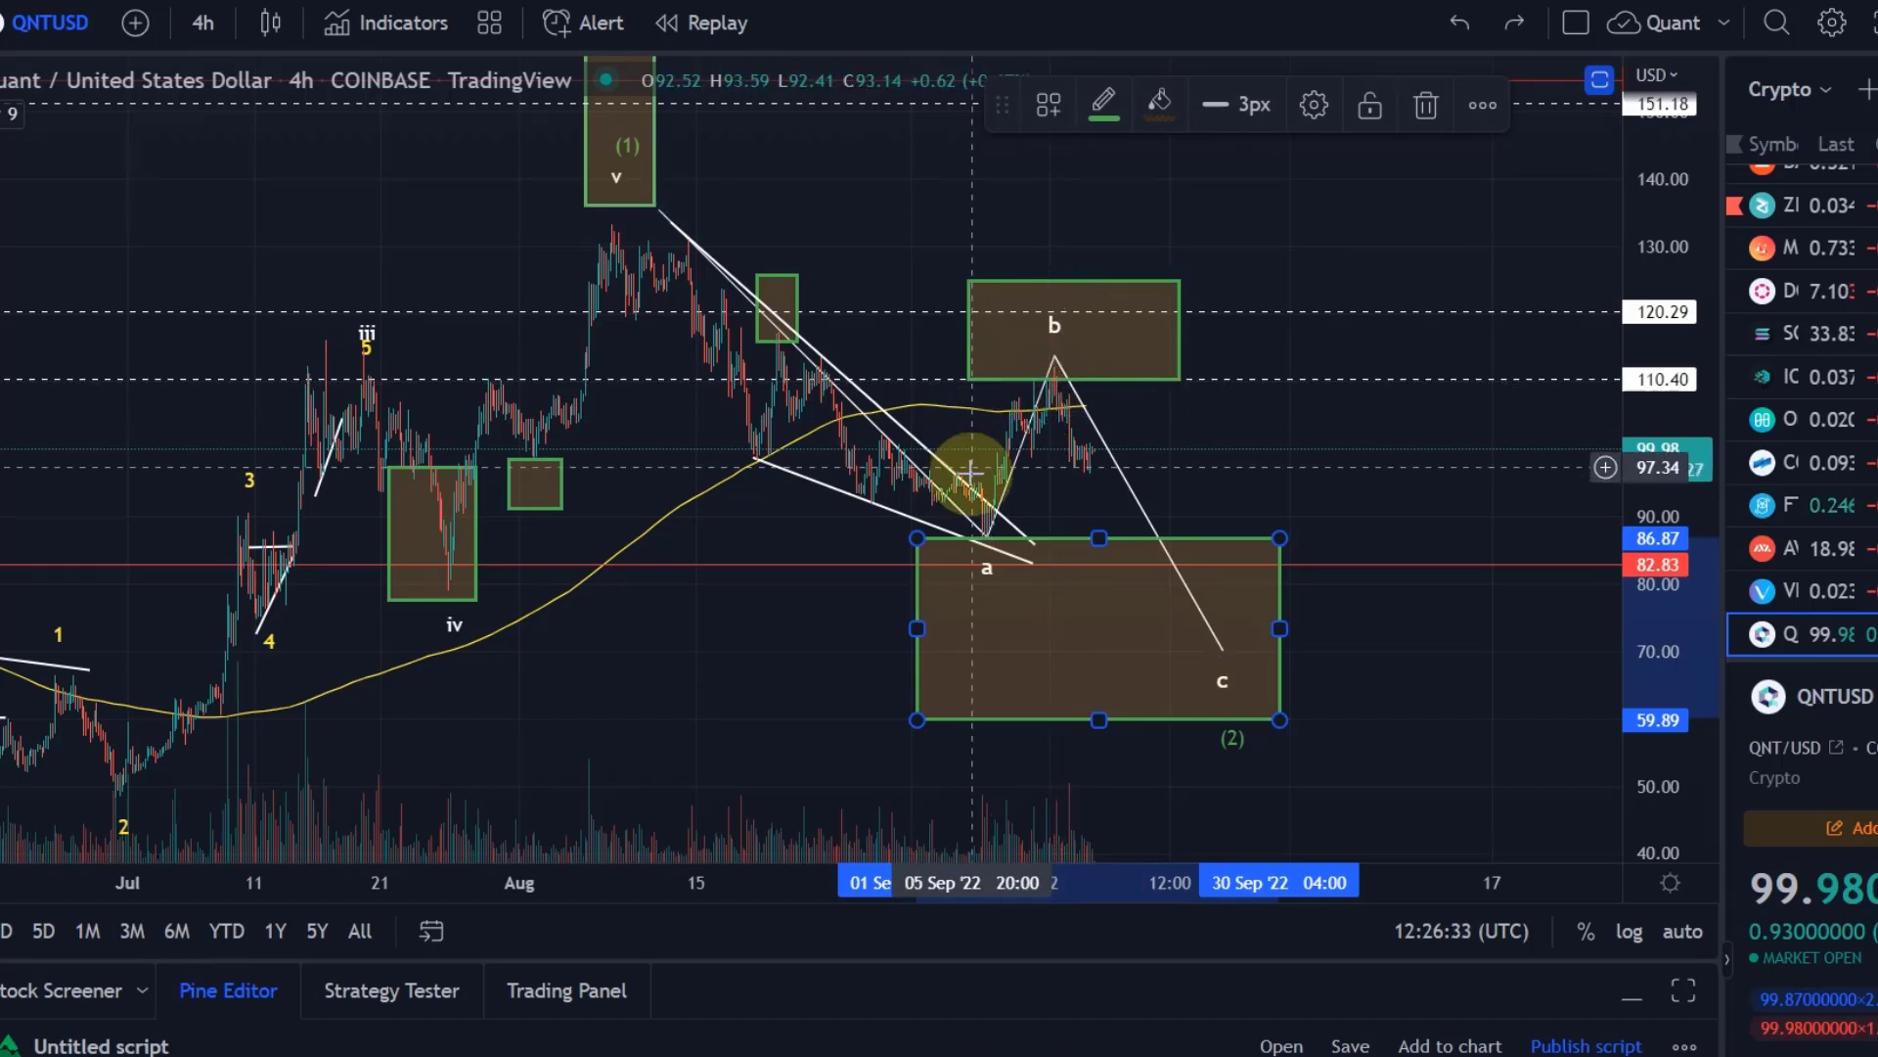
pyautogui.click(986, 544)
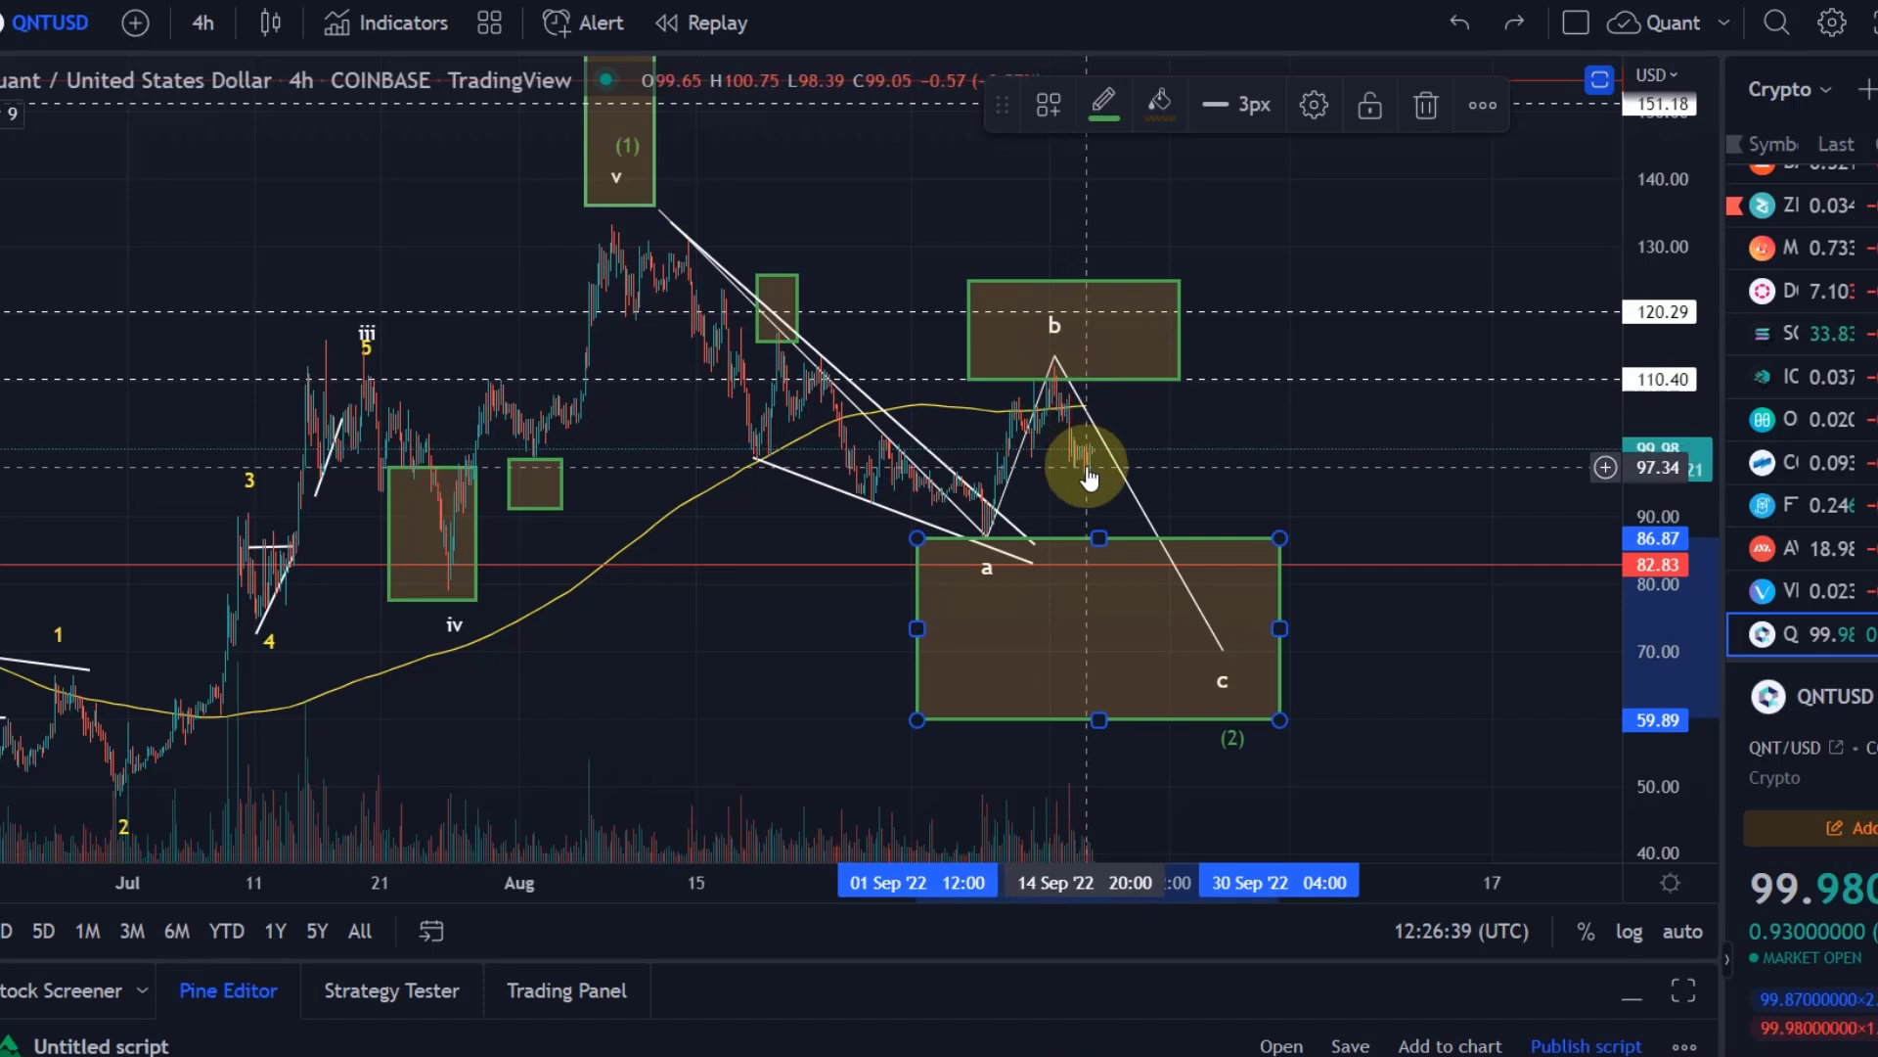
pyautogui.click(1064, 377)
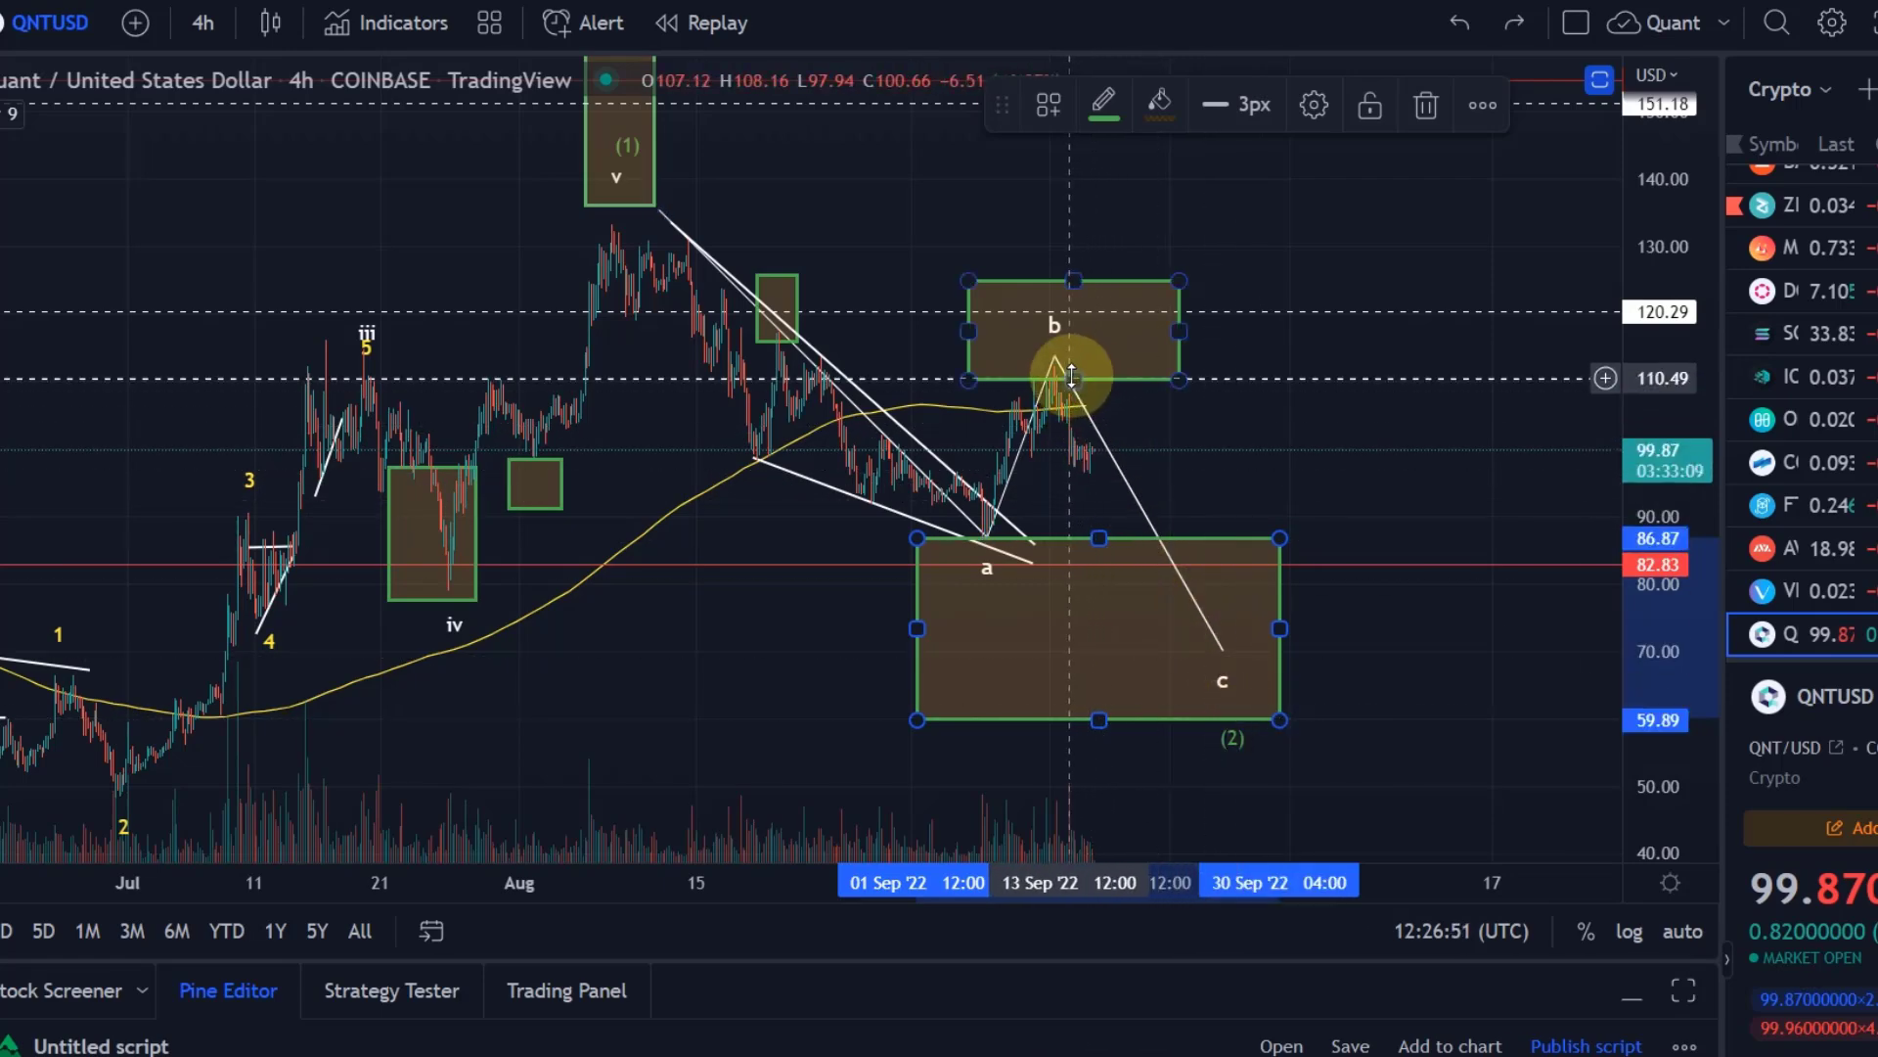
# Zoom into late August to late September and inspect the upper green box and a-b-c pattern
pyautogui.click(931, 375)
pyautogui.scroll(3, 931, 375)
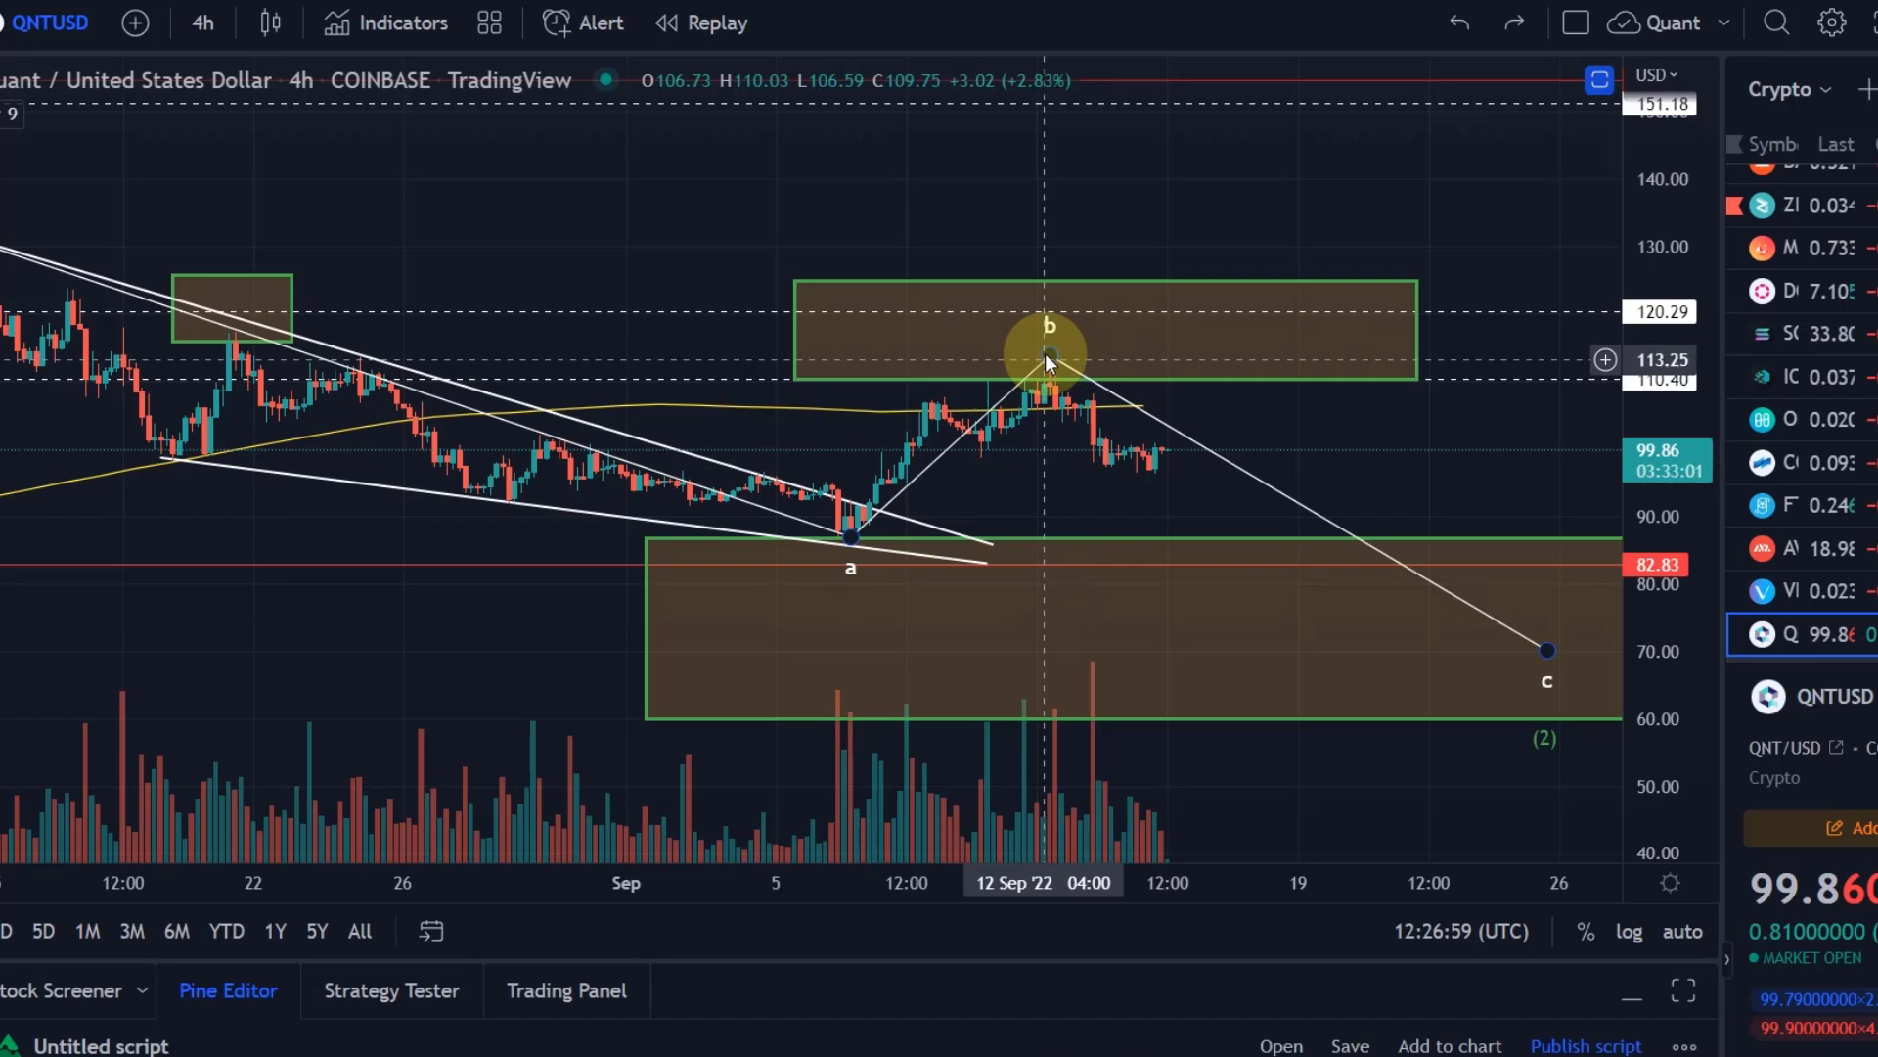
pyautogui.click(1039, 381)
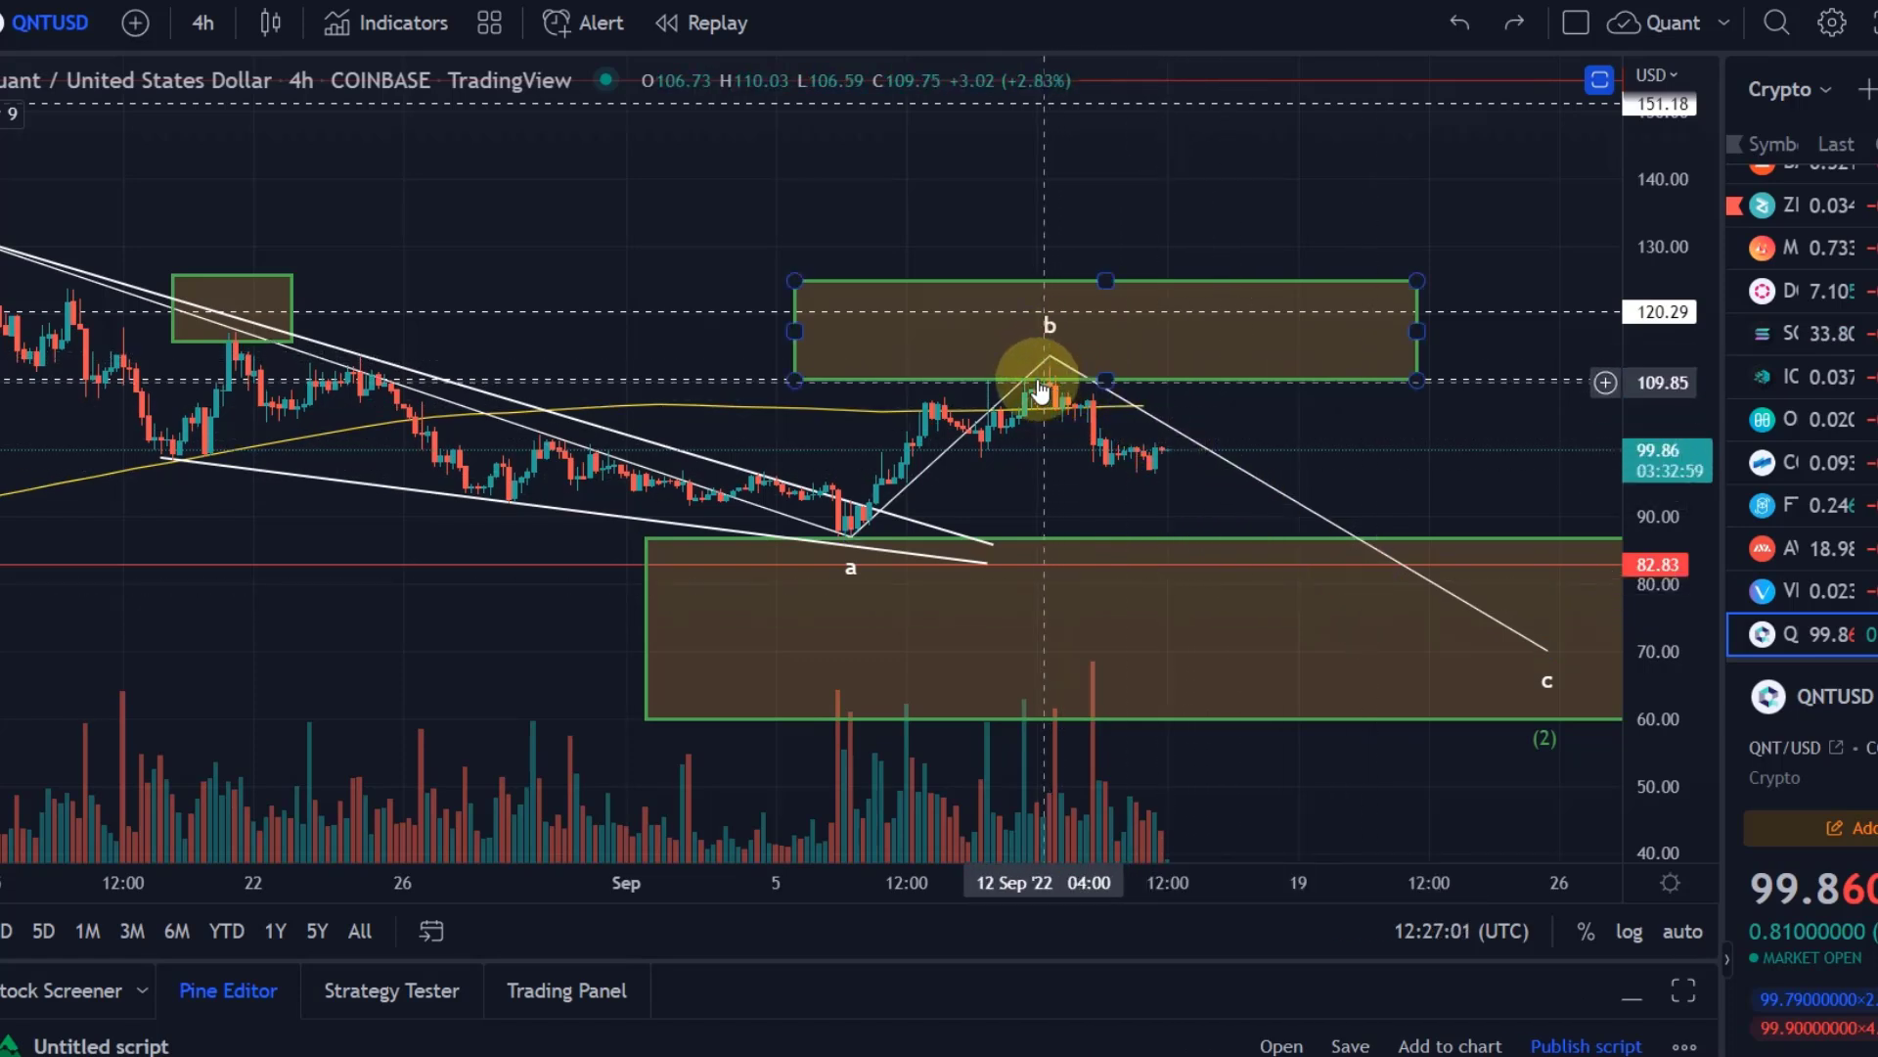
pyautogui.click(1153, 481)
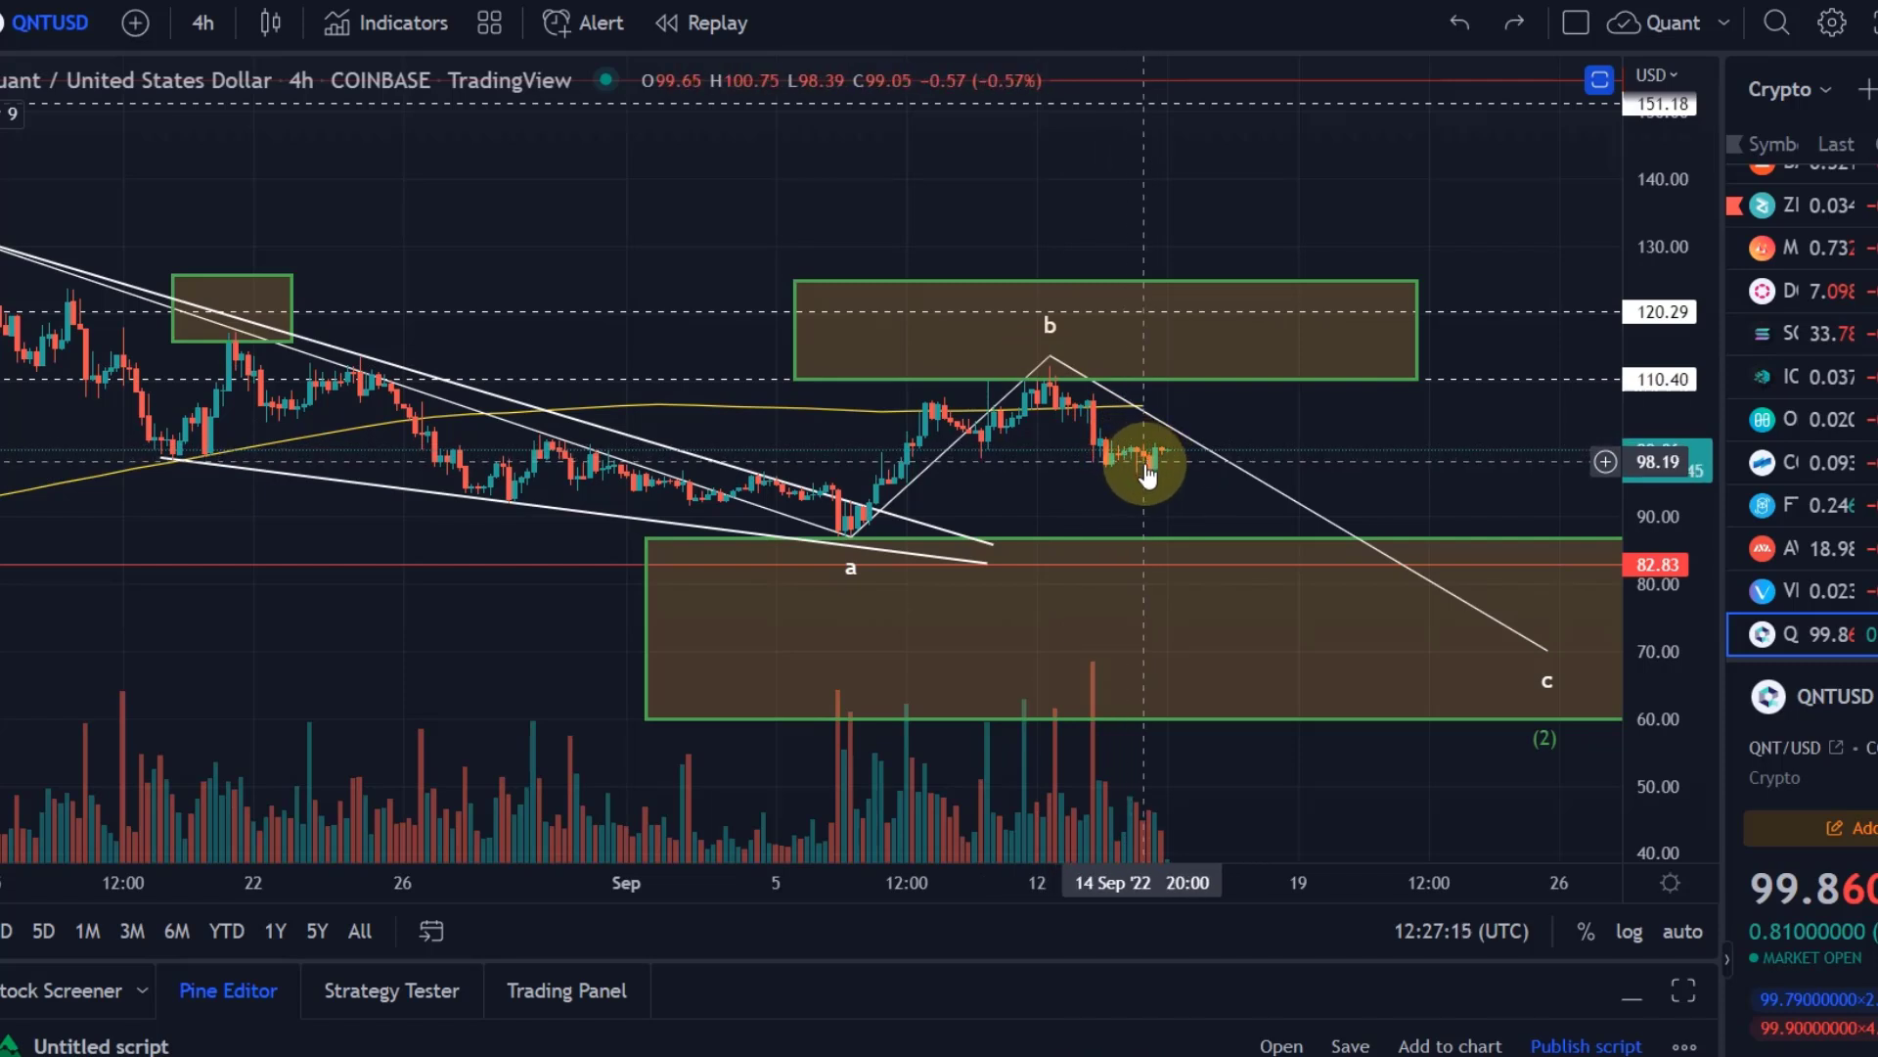
pyautogui.click(1533, 646)
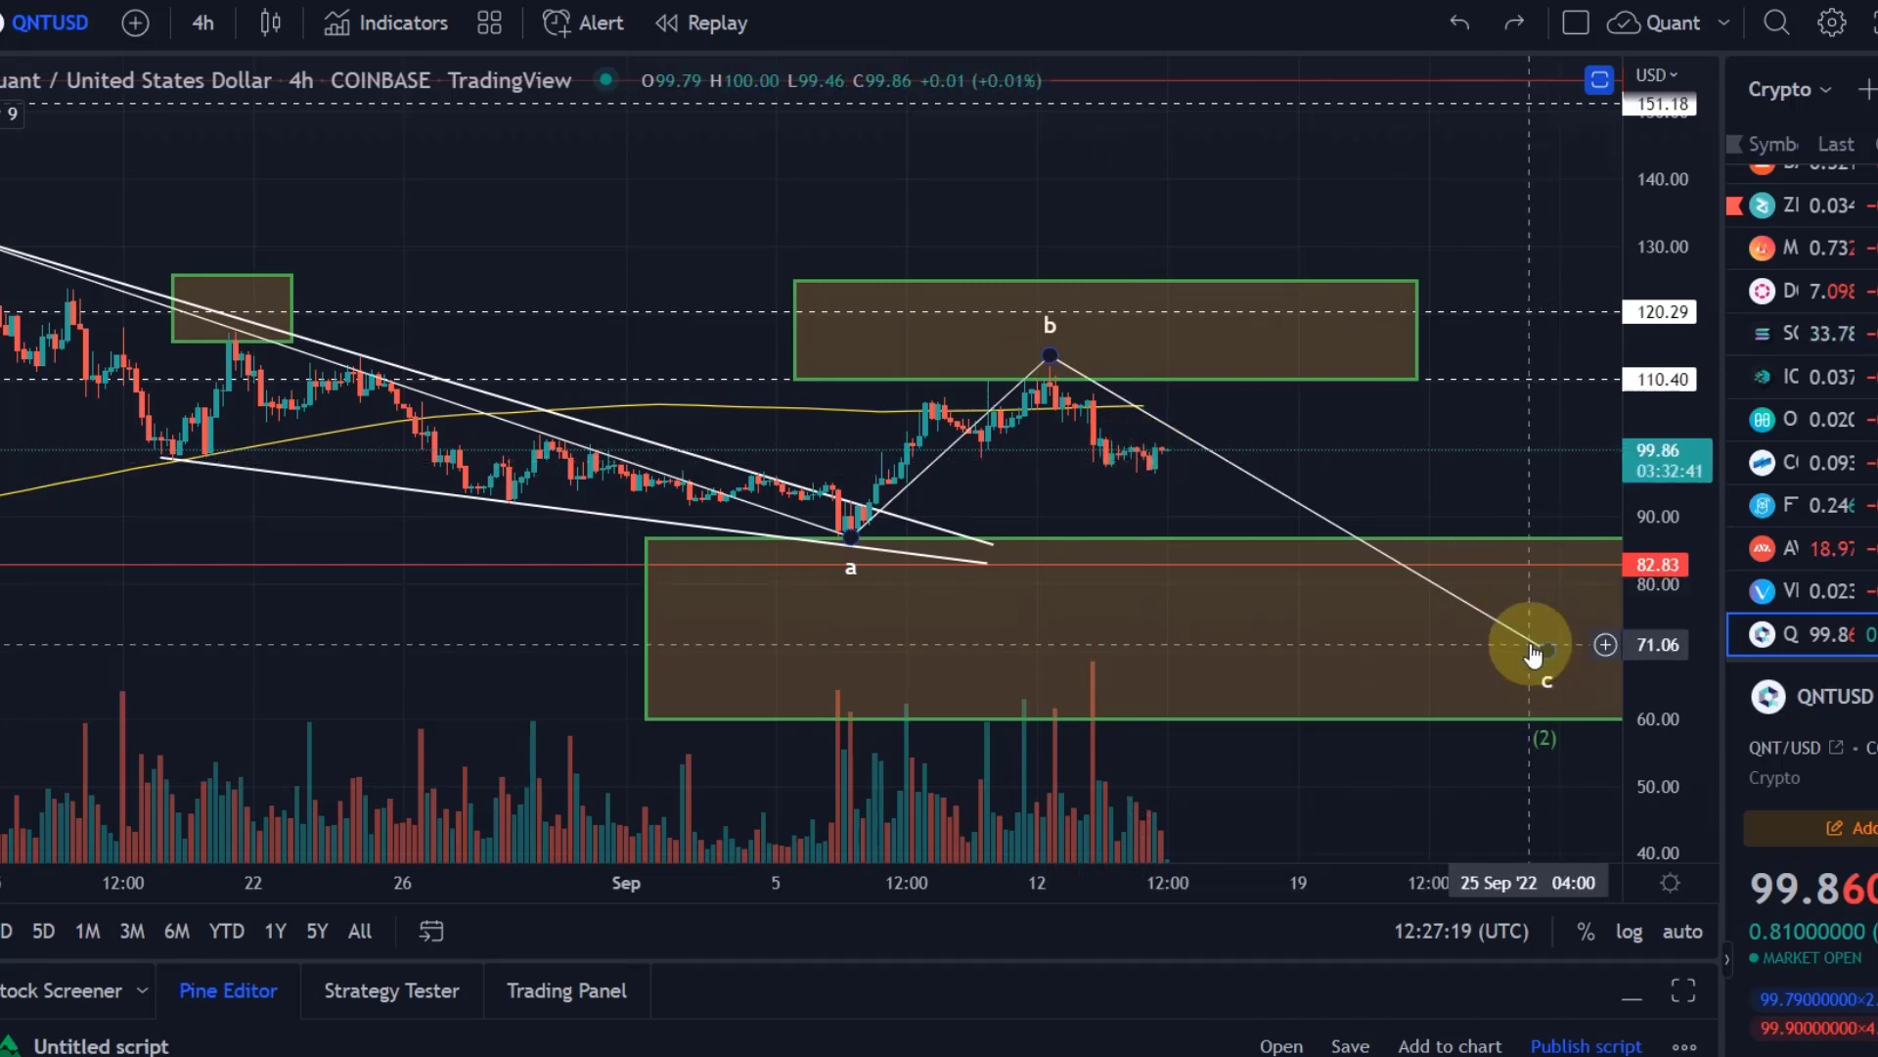
# Draw an Elliott Impulse Wave from the b peak through ii 104.98, iii 79.54, iv 83.99 to v 69.36
pyautogui.click(171, 579)
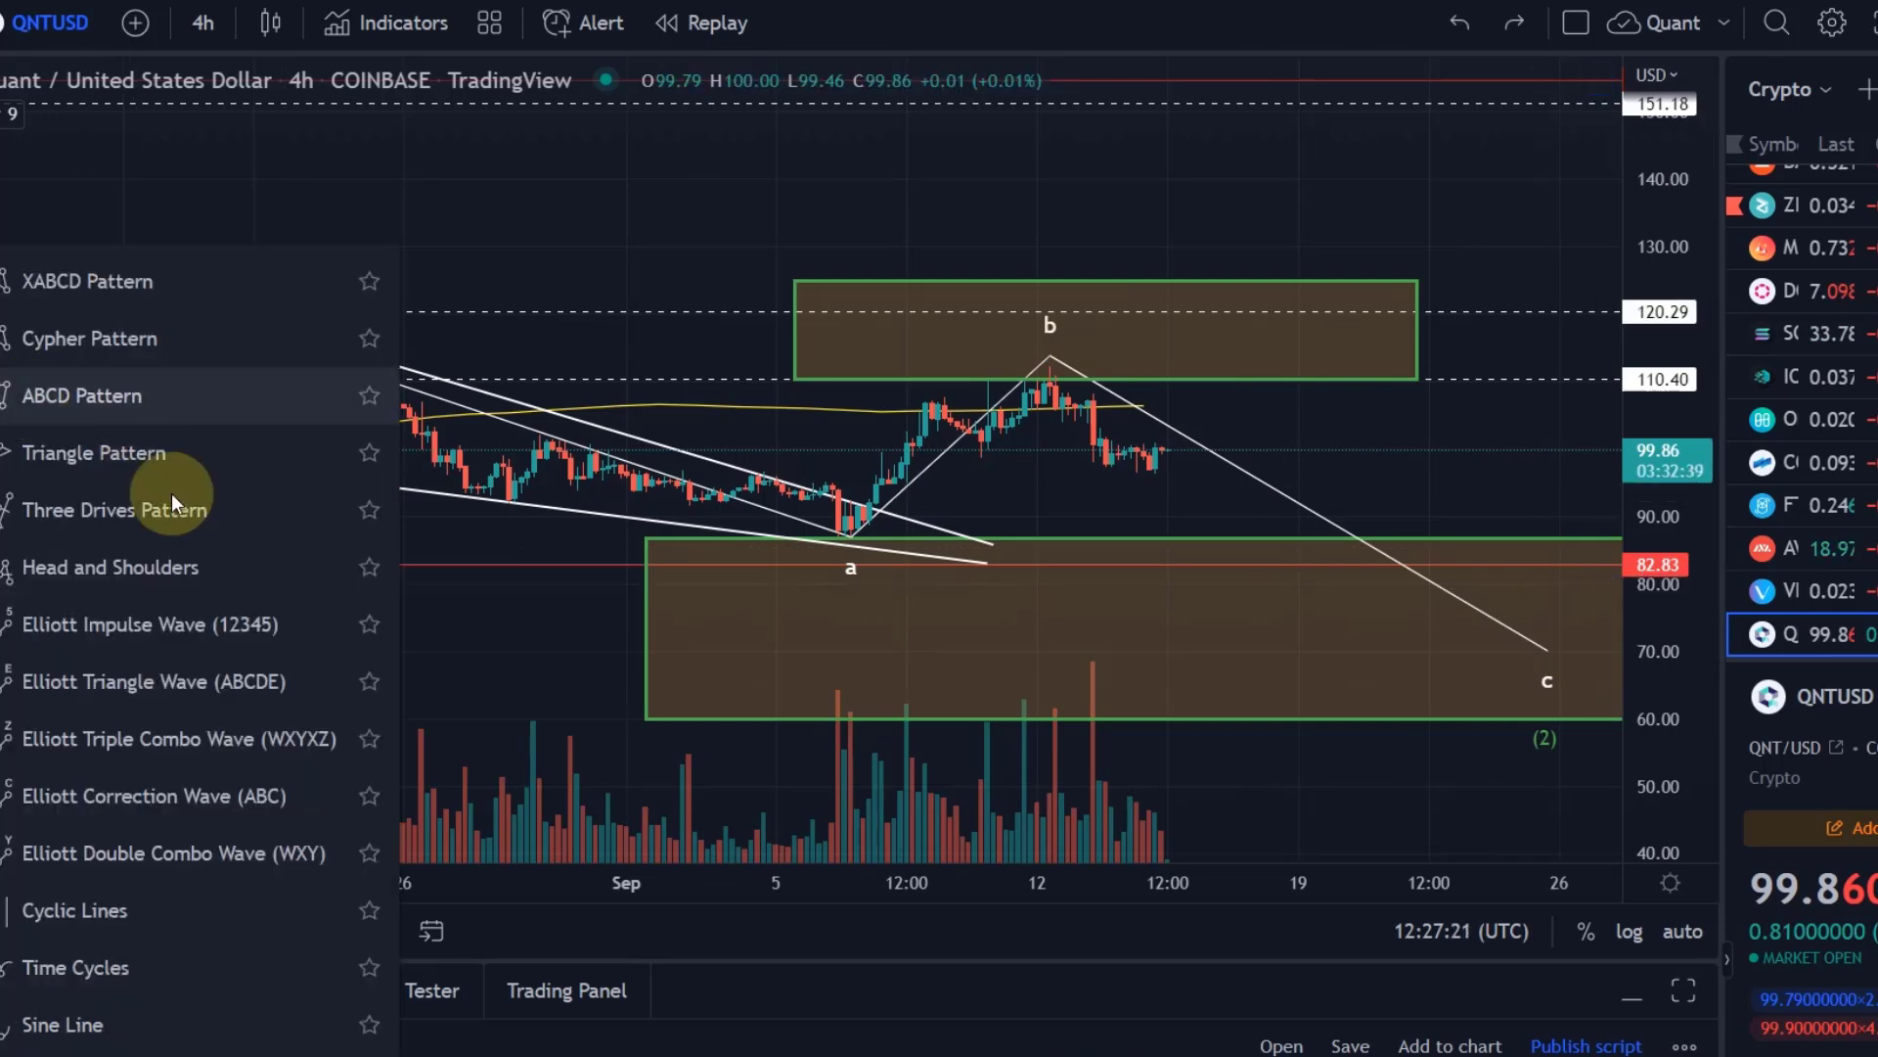
pyautogui.click(189, 620)
pyautogui.click(1049, 355)
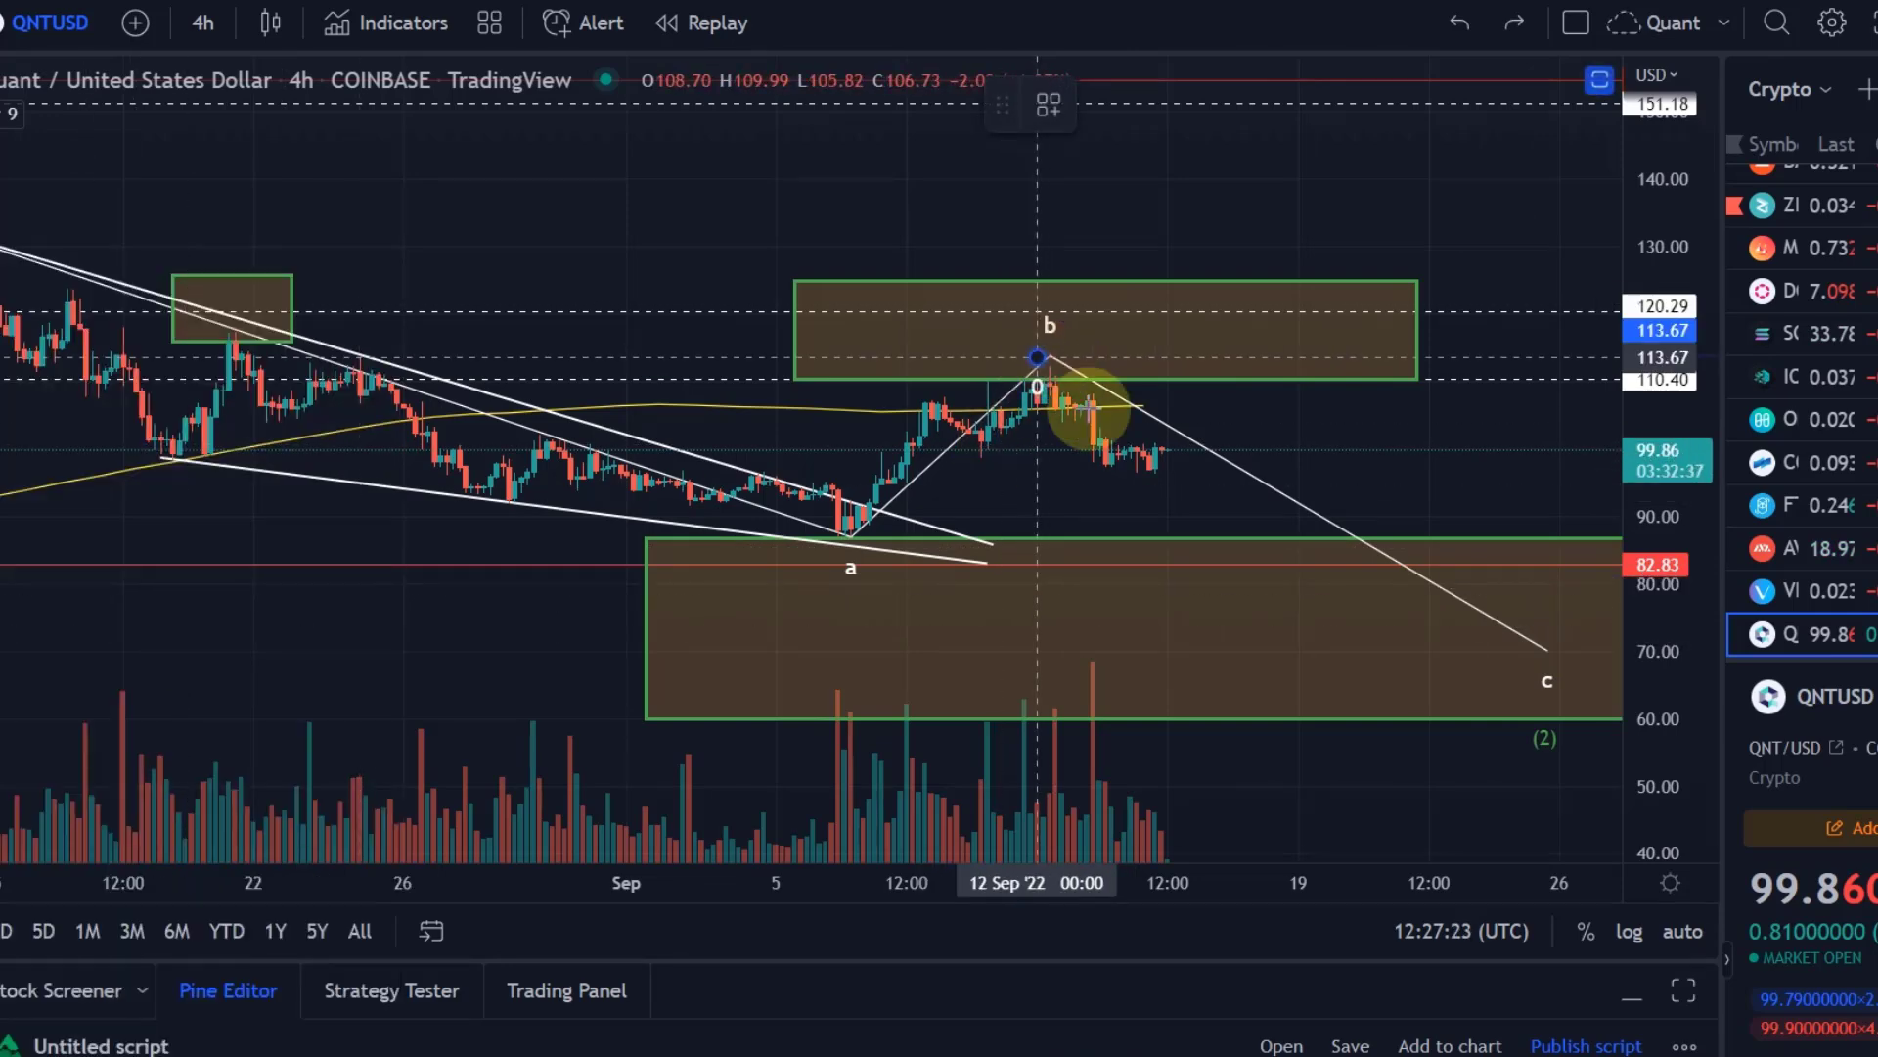
pyautogui.click(1160, 461)
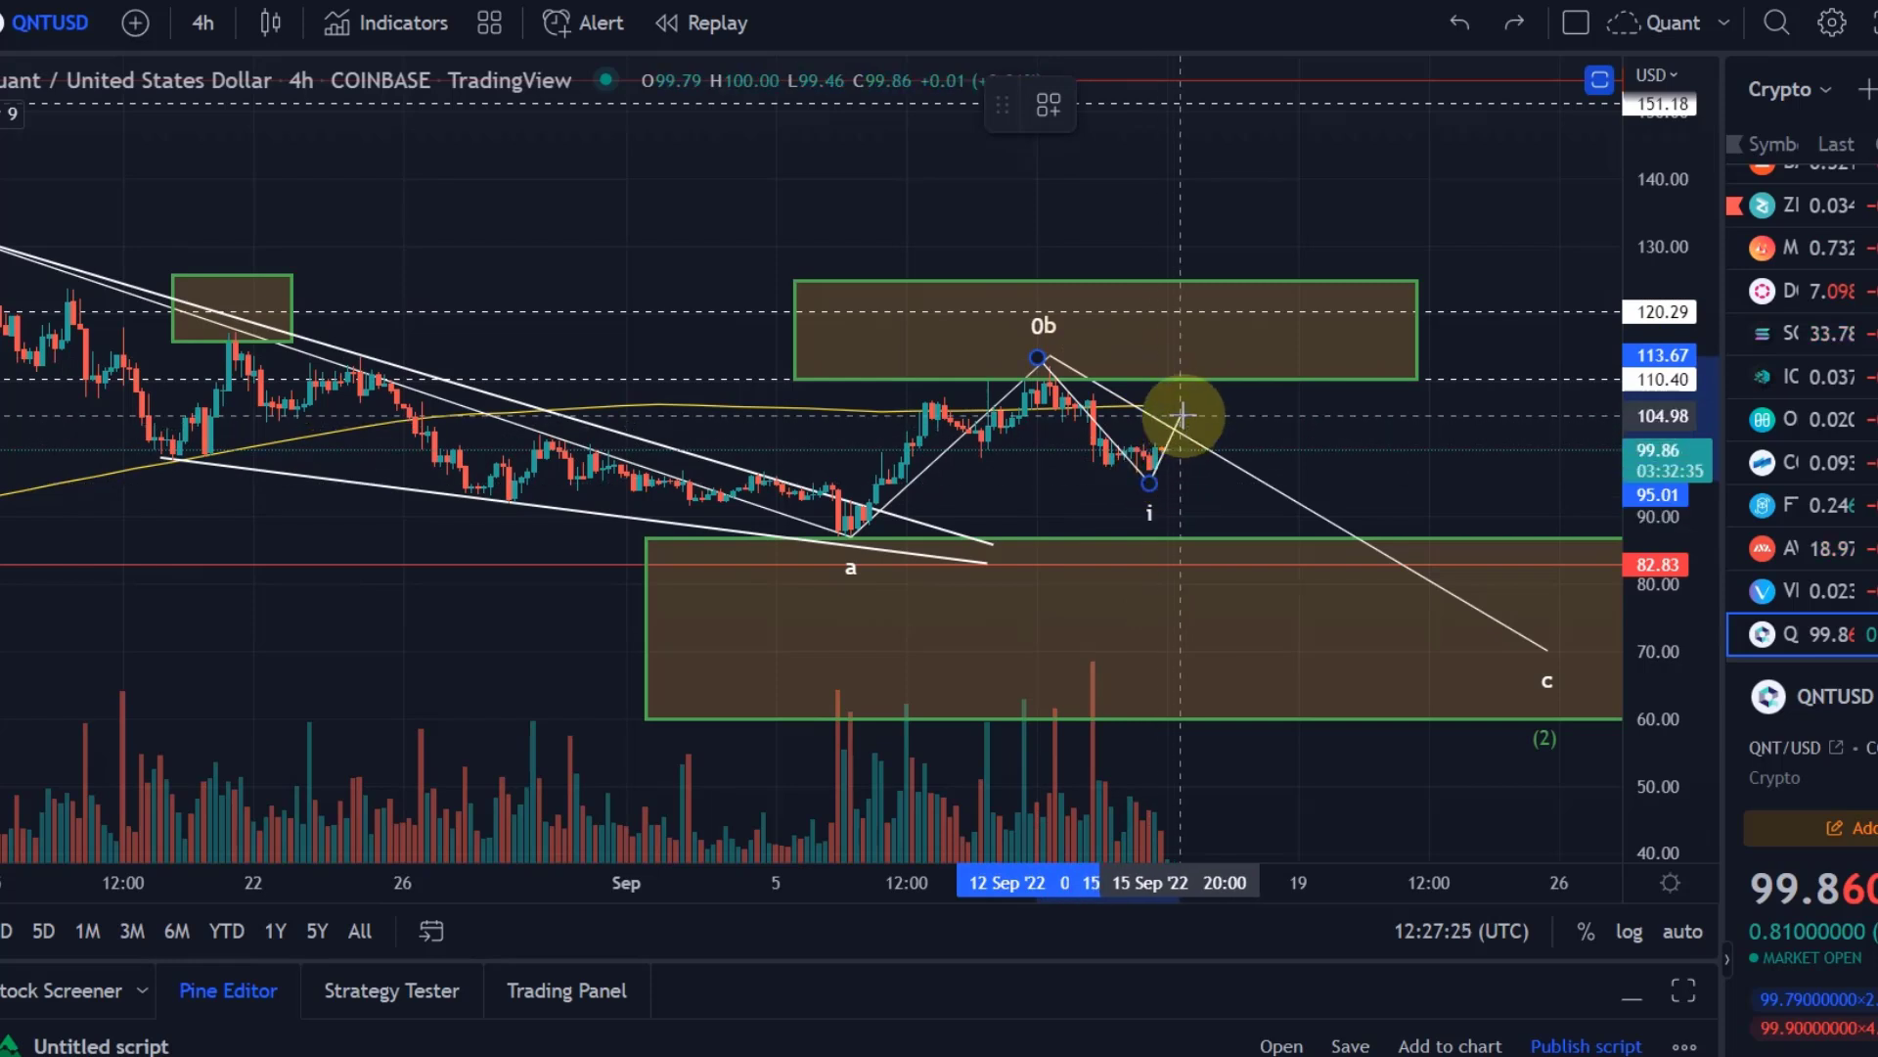
pyautogui.click(1181, 416)
pyautogui.click(1279, 587)
pyautogui.click(1308, 556)
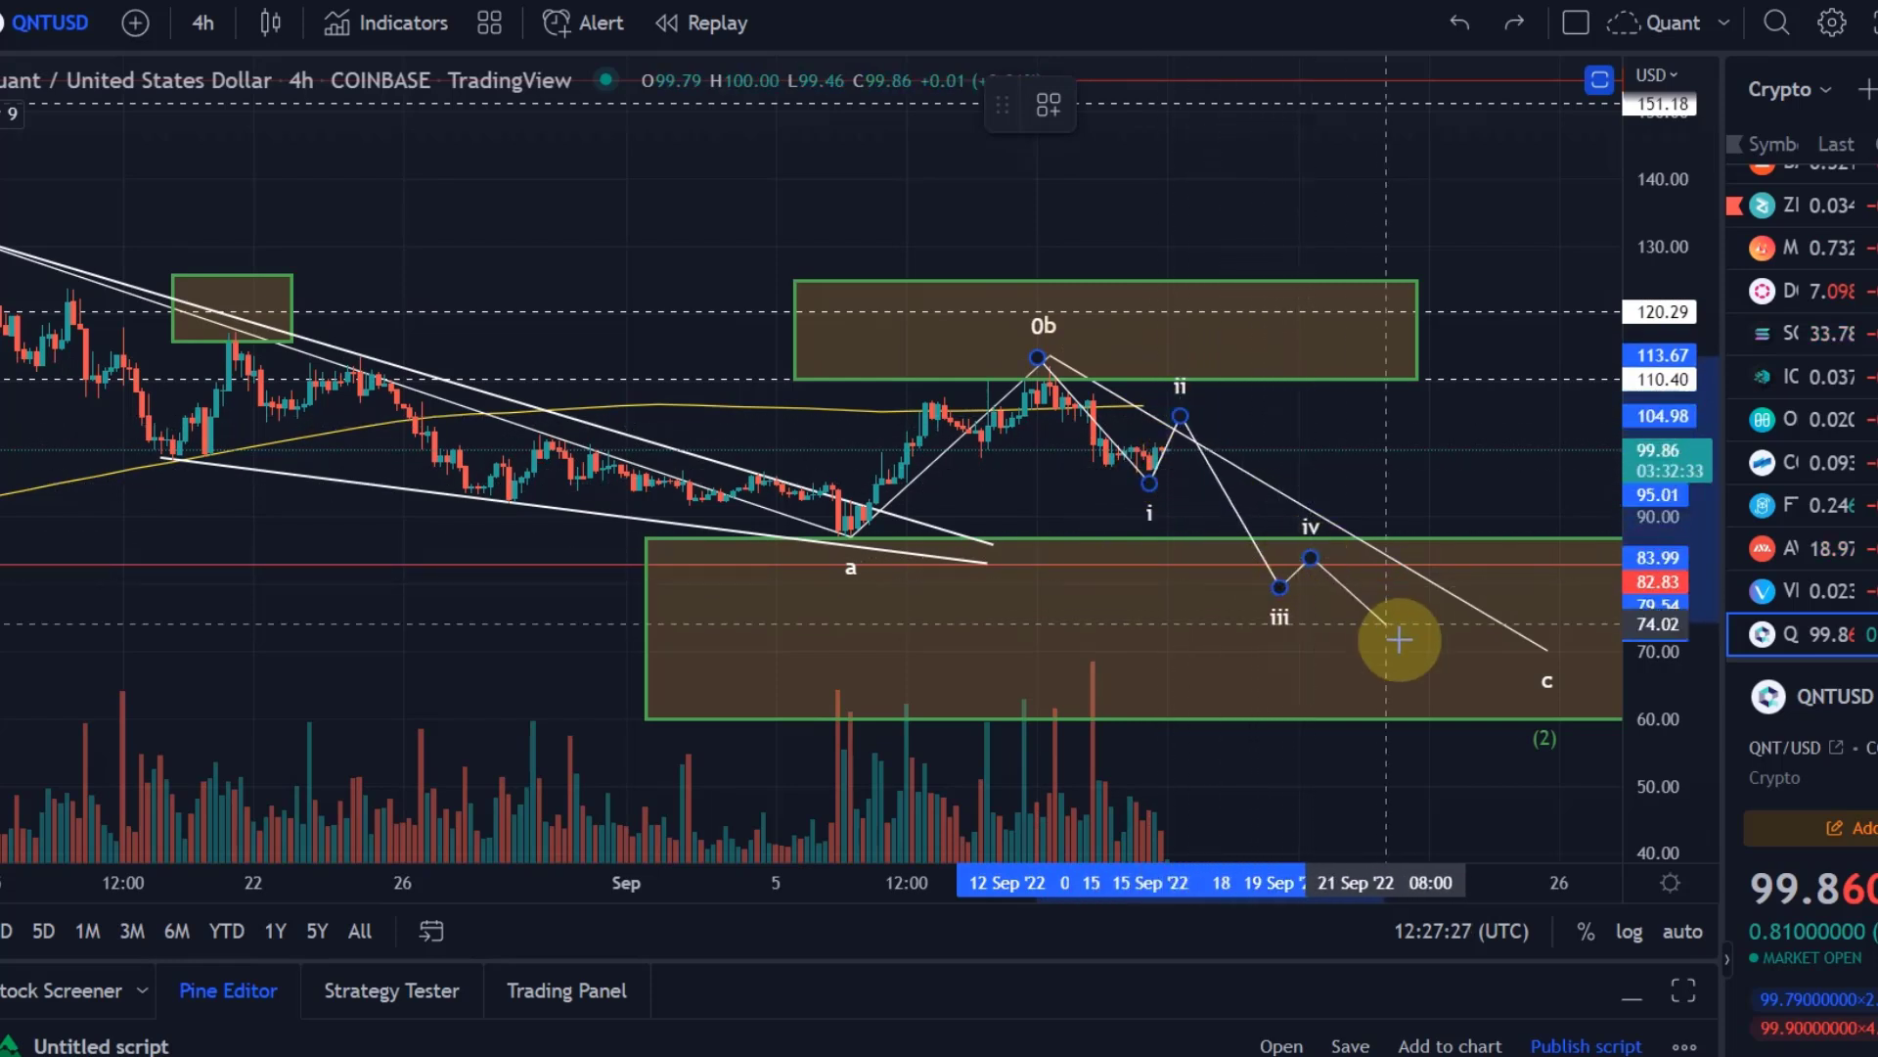
pyautogui.click(1409, 655)
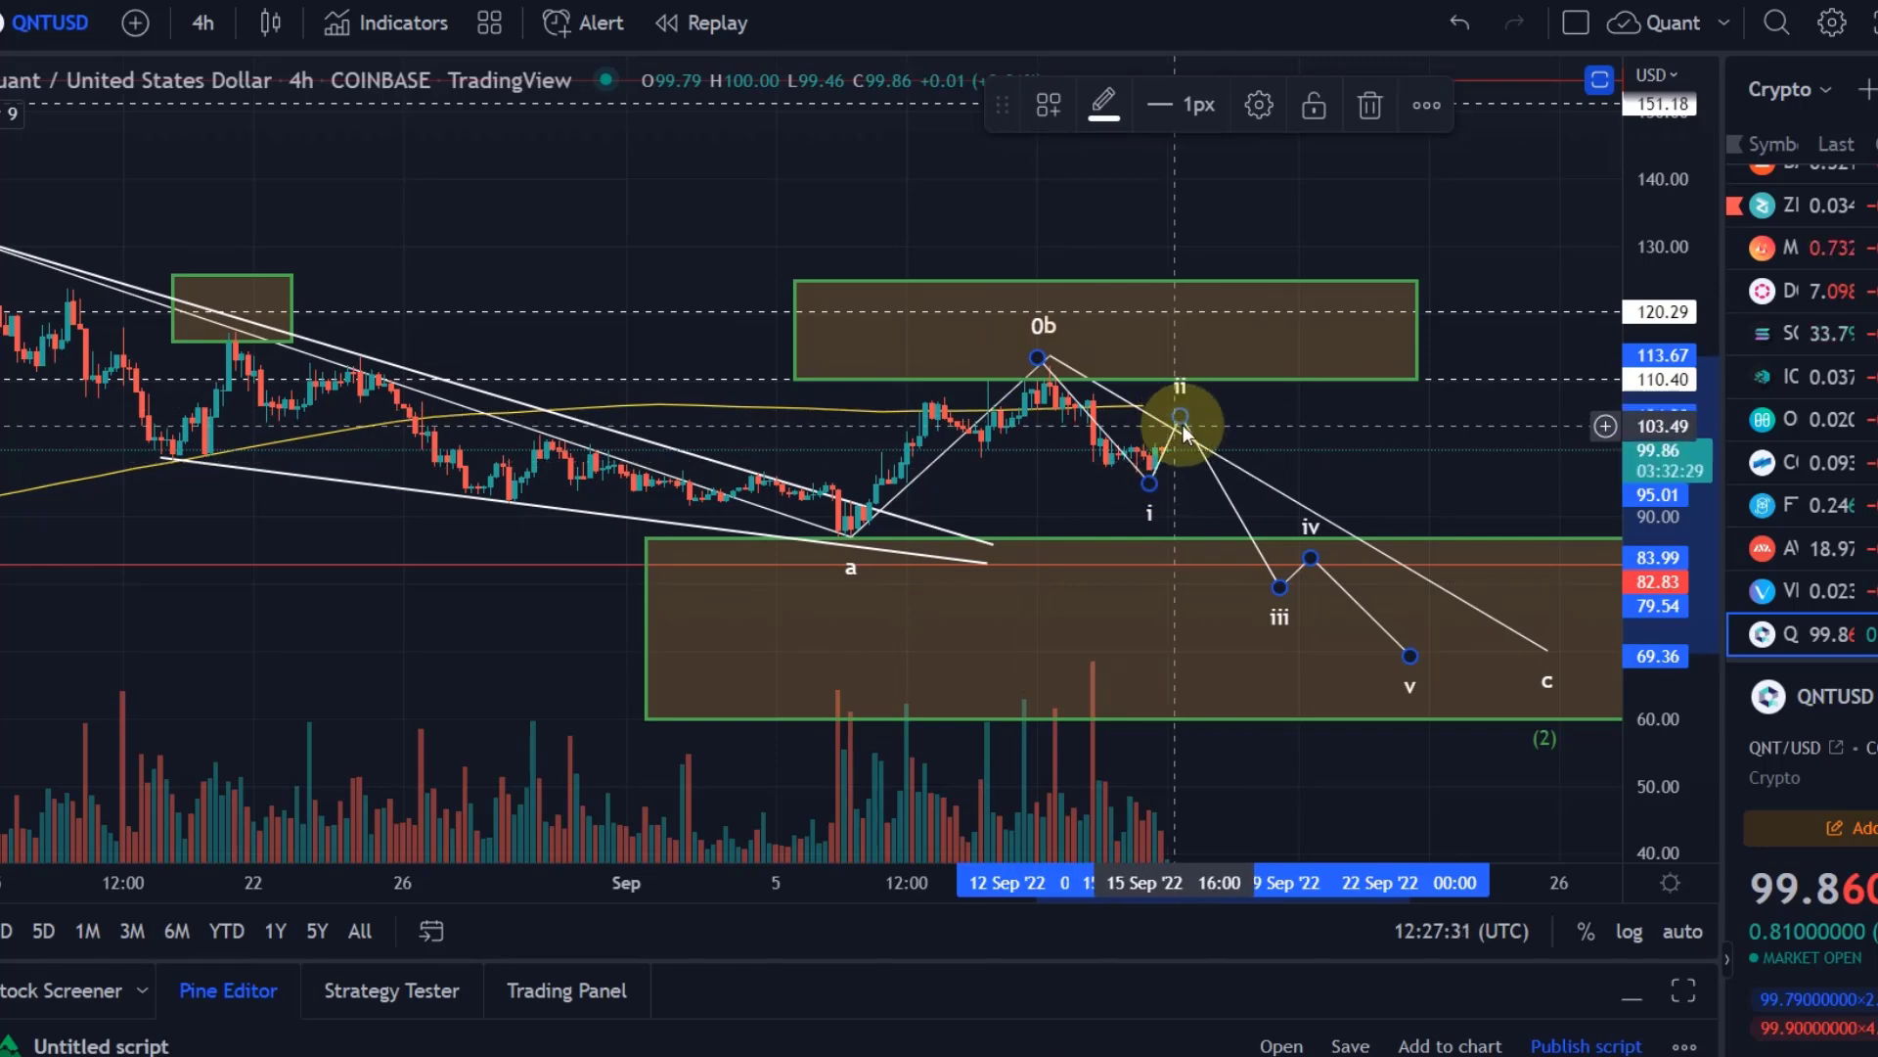
pyautogui.scroll(3, 843, 430)
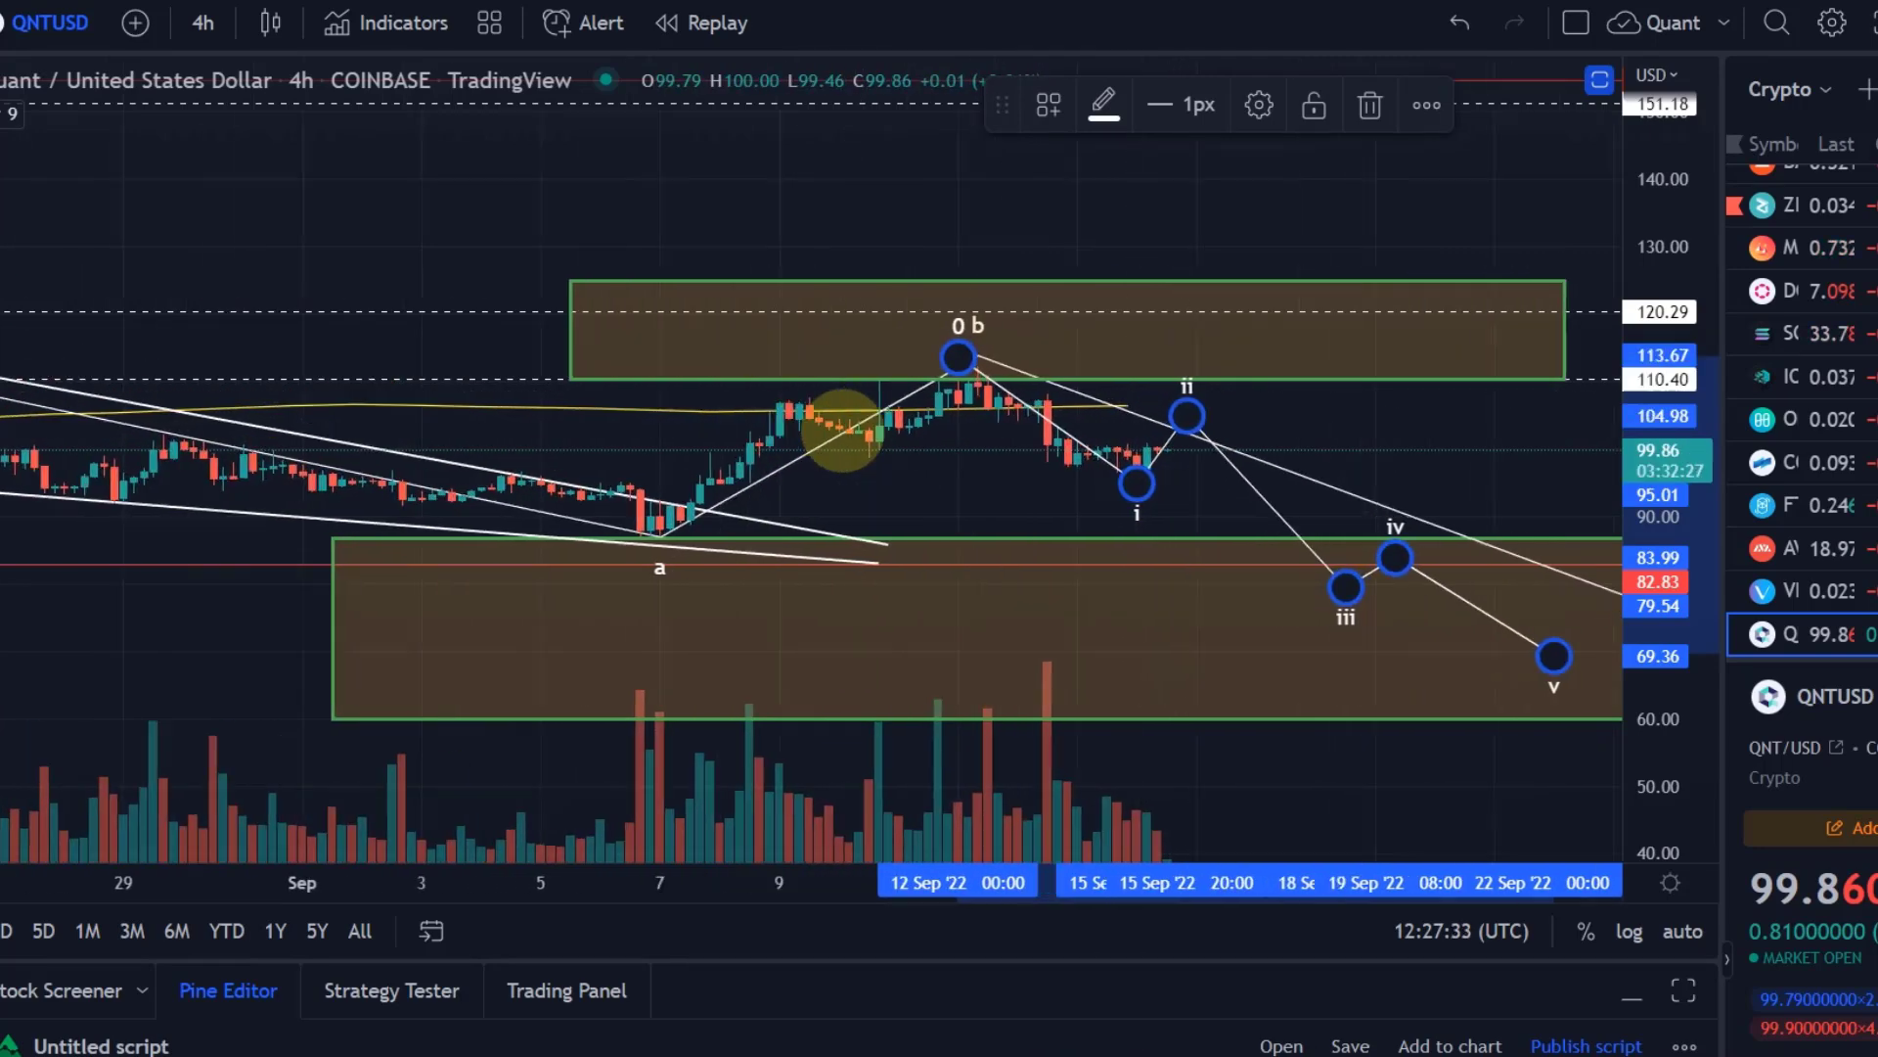
# Draw a Fib Retracement from 112.34 to 96.56 and rescale the price axis to show 86.80
pyautogui.scroll(3, 844, 430)
pyautogui.click(843, 430)
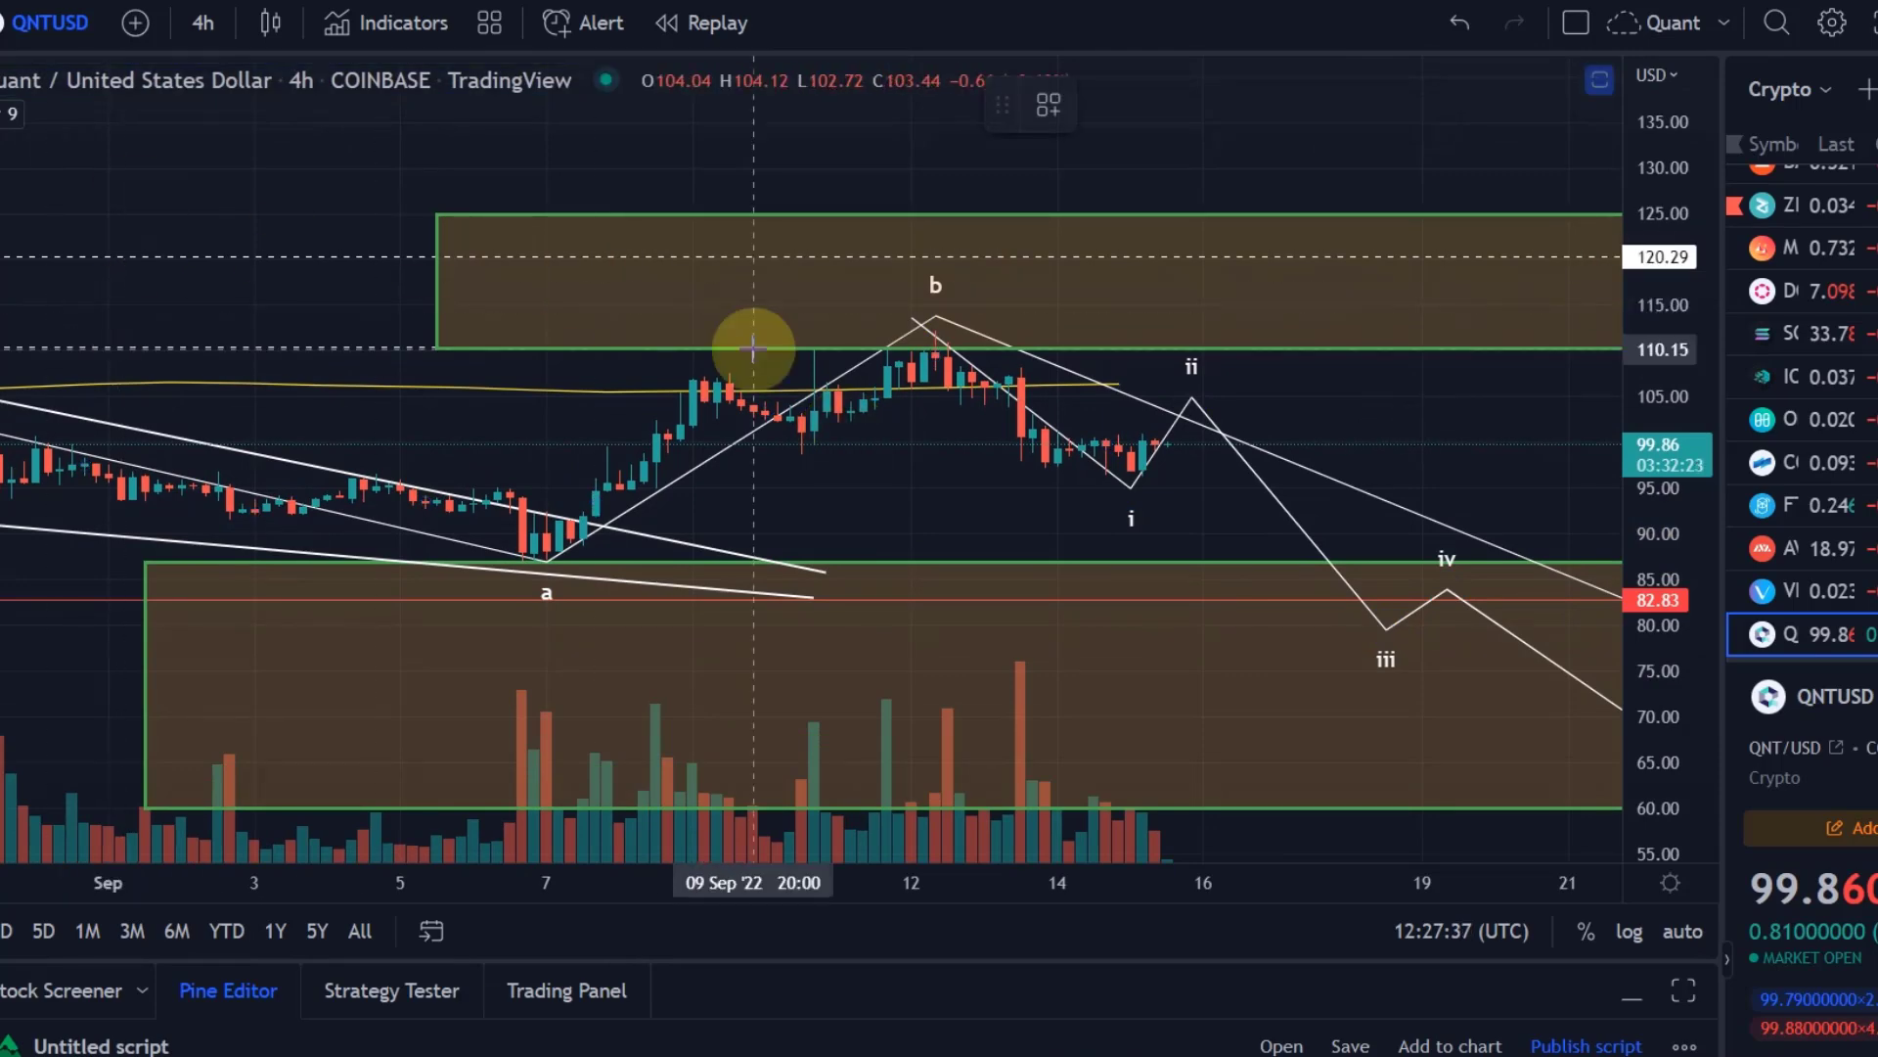
pyautogui.moveTo(884, 329)
pyautogui.mouseDown()
pyautogui.moveTo(1262, 508)
pyautogui.moveTo(1454, 499)
pyautogui.moveTo(1360, 473)
pyautogui.mouseUp()
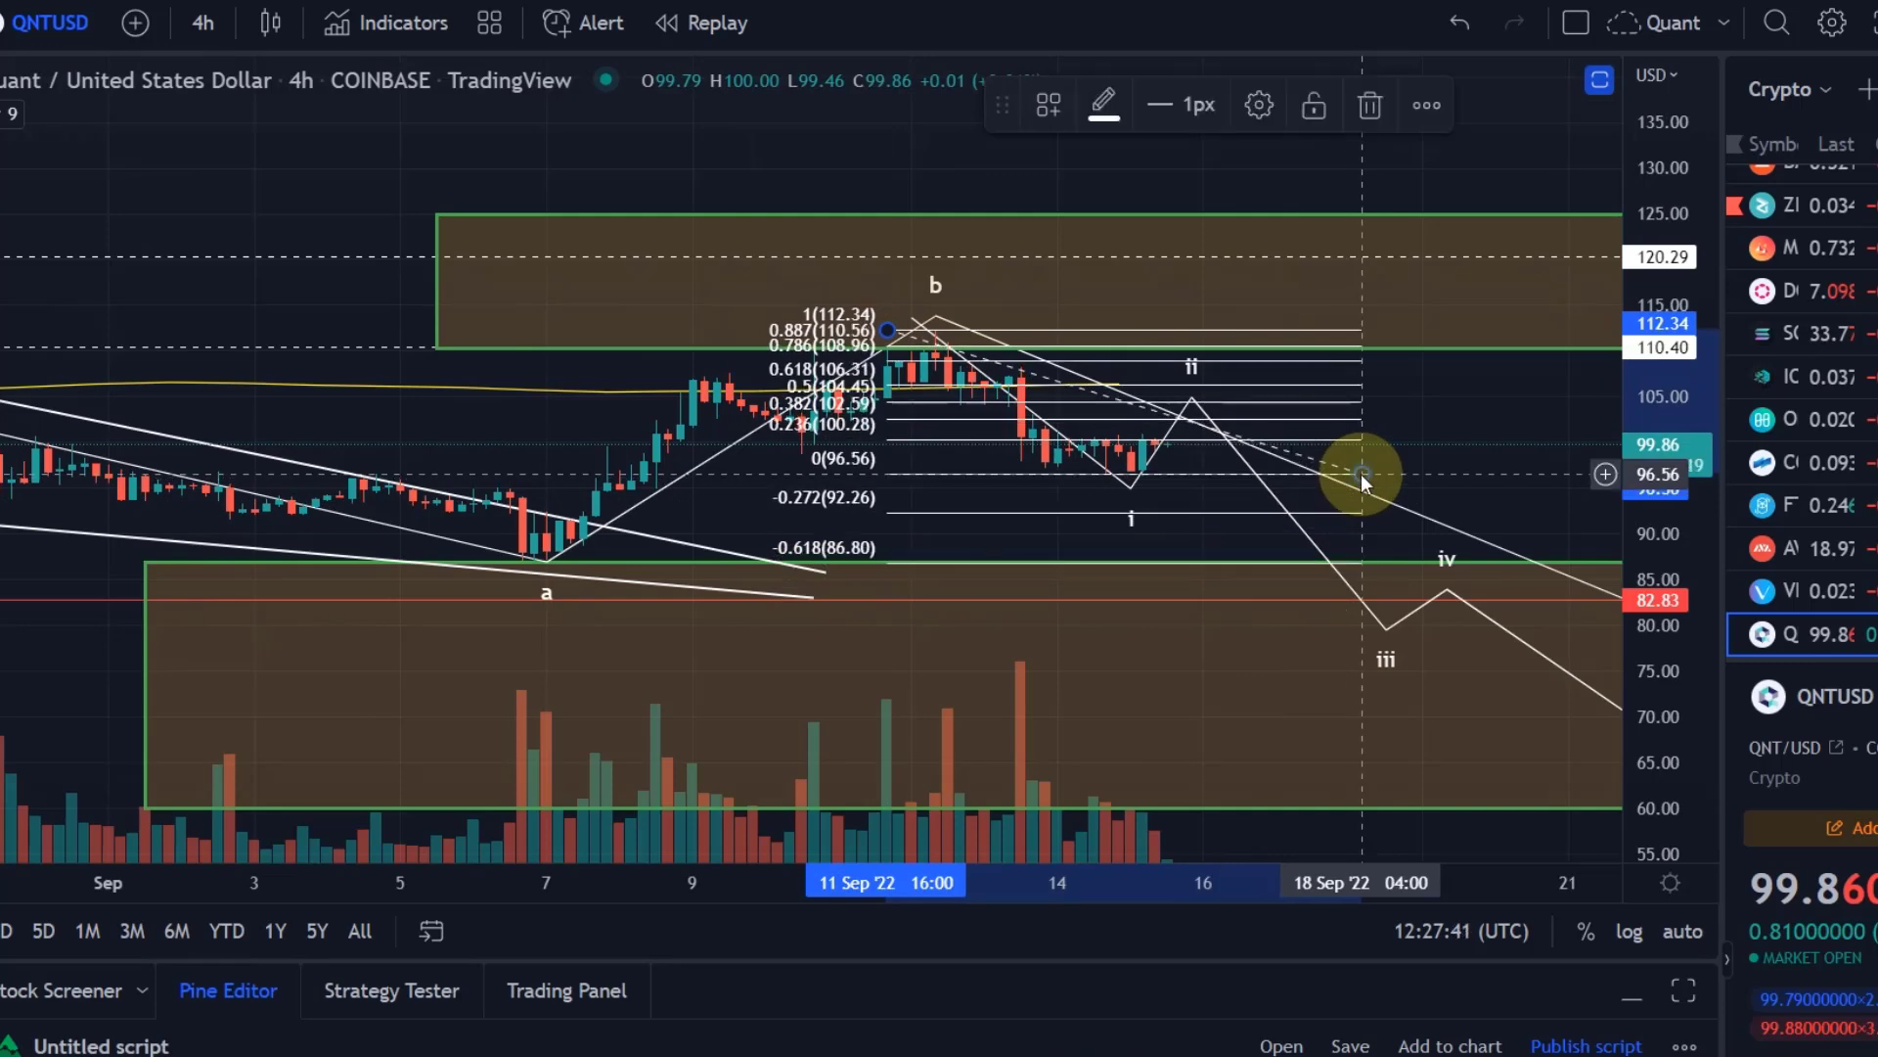
pyautogui.moveTo(1657, 537); pyautogui.dragTo(1189, 250)
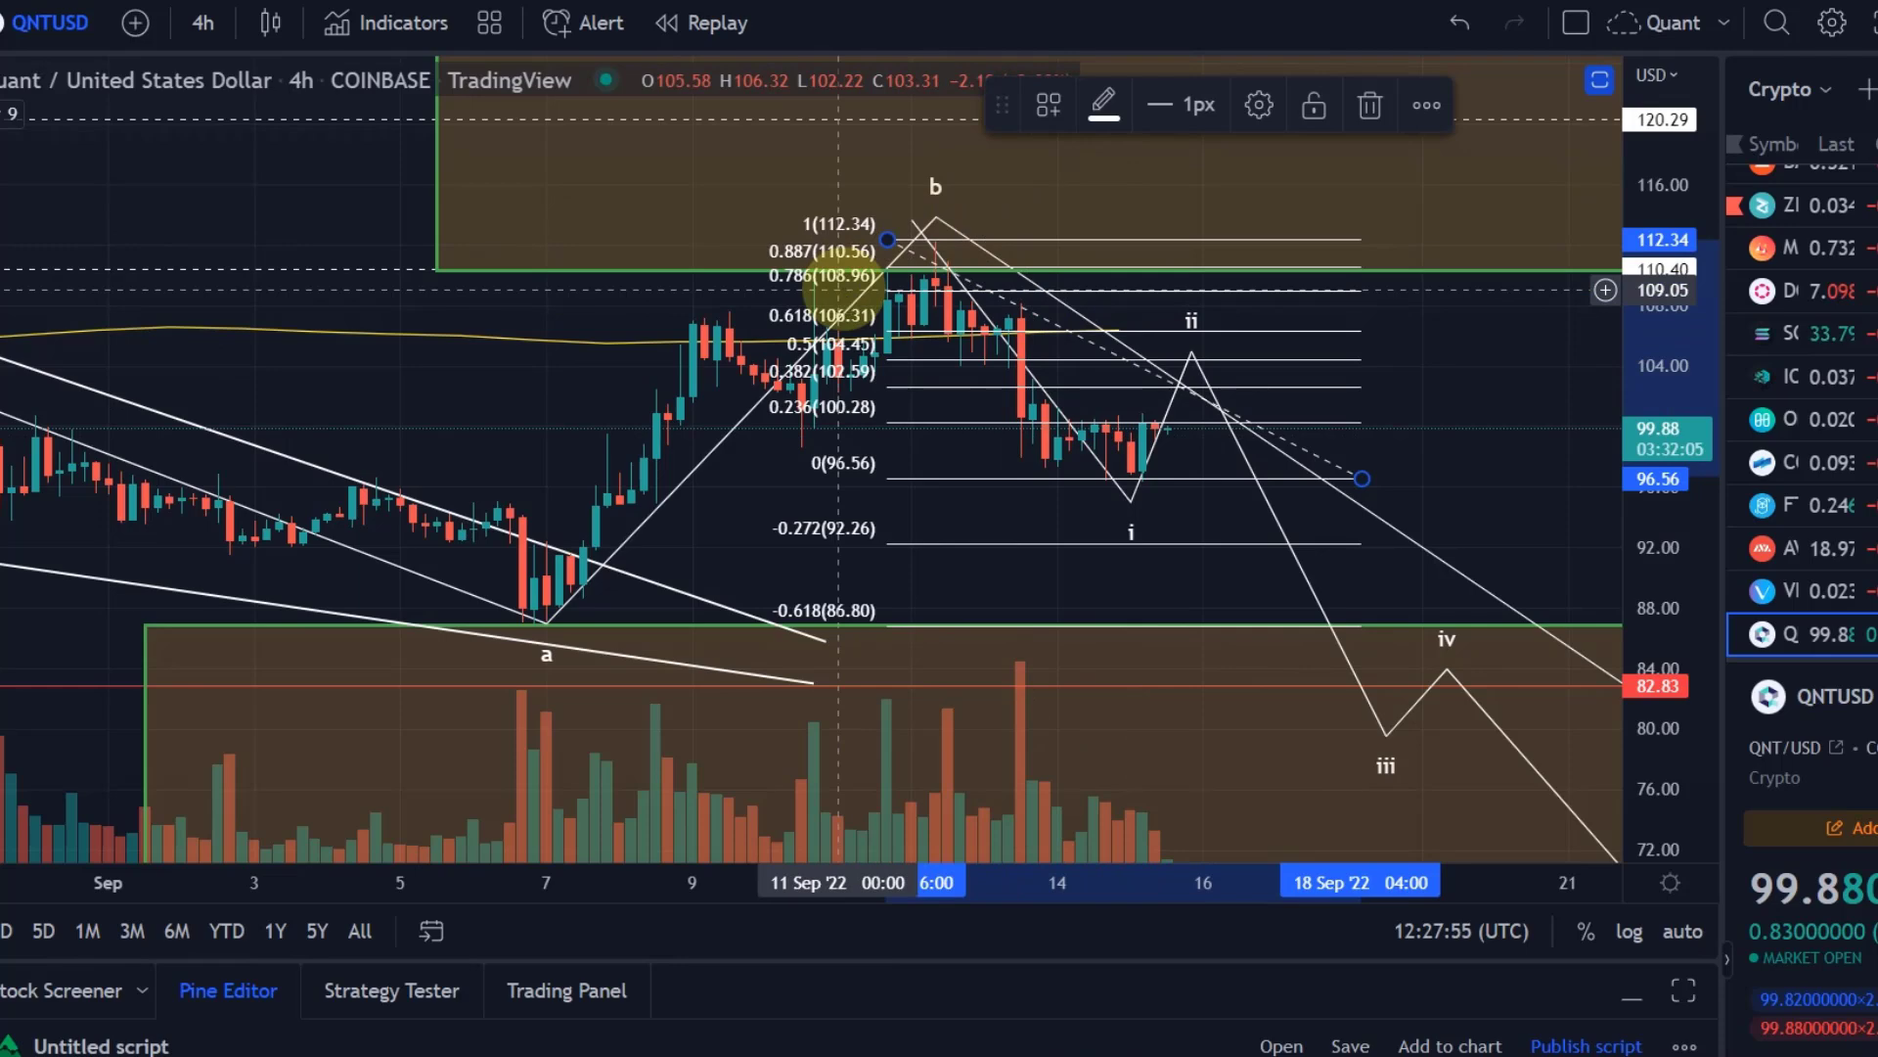
pyautogui.scroll(-4, 848, 296)
pyautogui.hscroll(5, 843, 289)
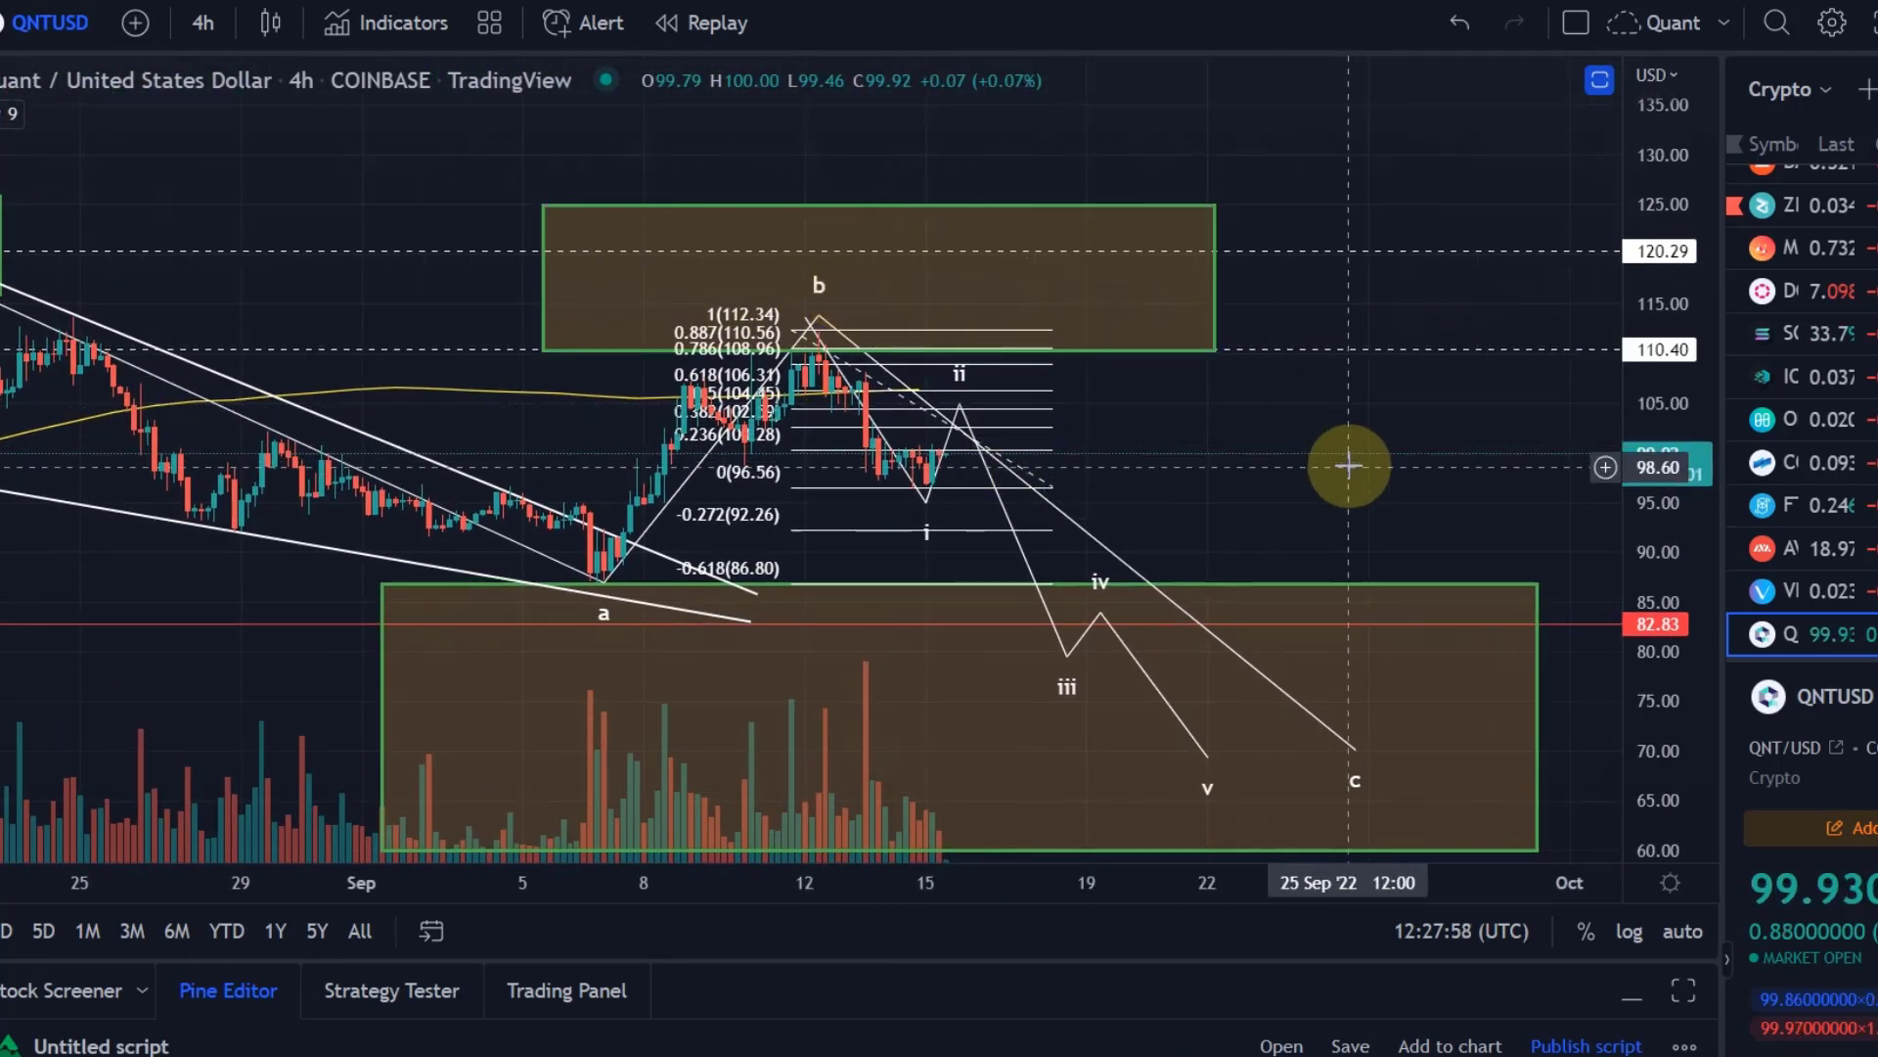
# Inspect the upper target box and dashed trend line, then zoom out to include August history
pyautogui.click(880, 349)
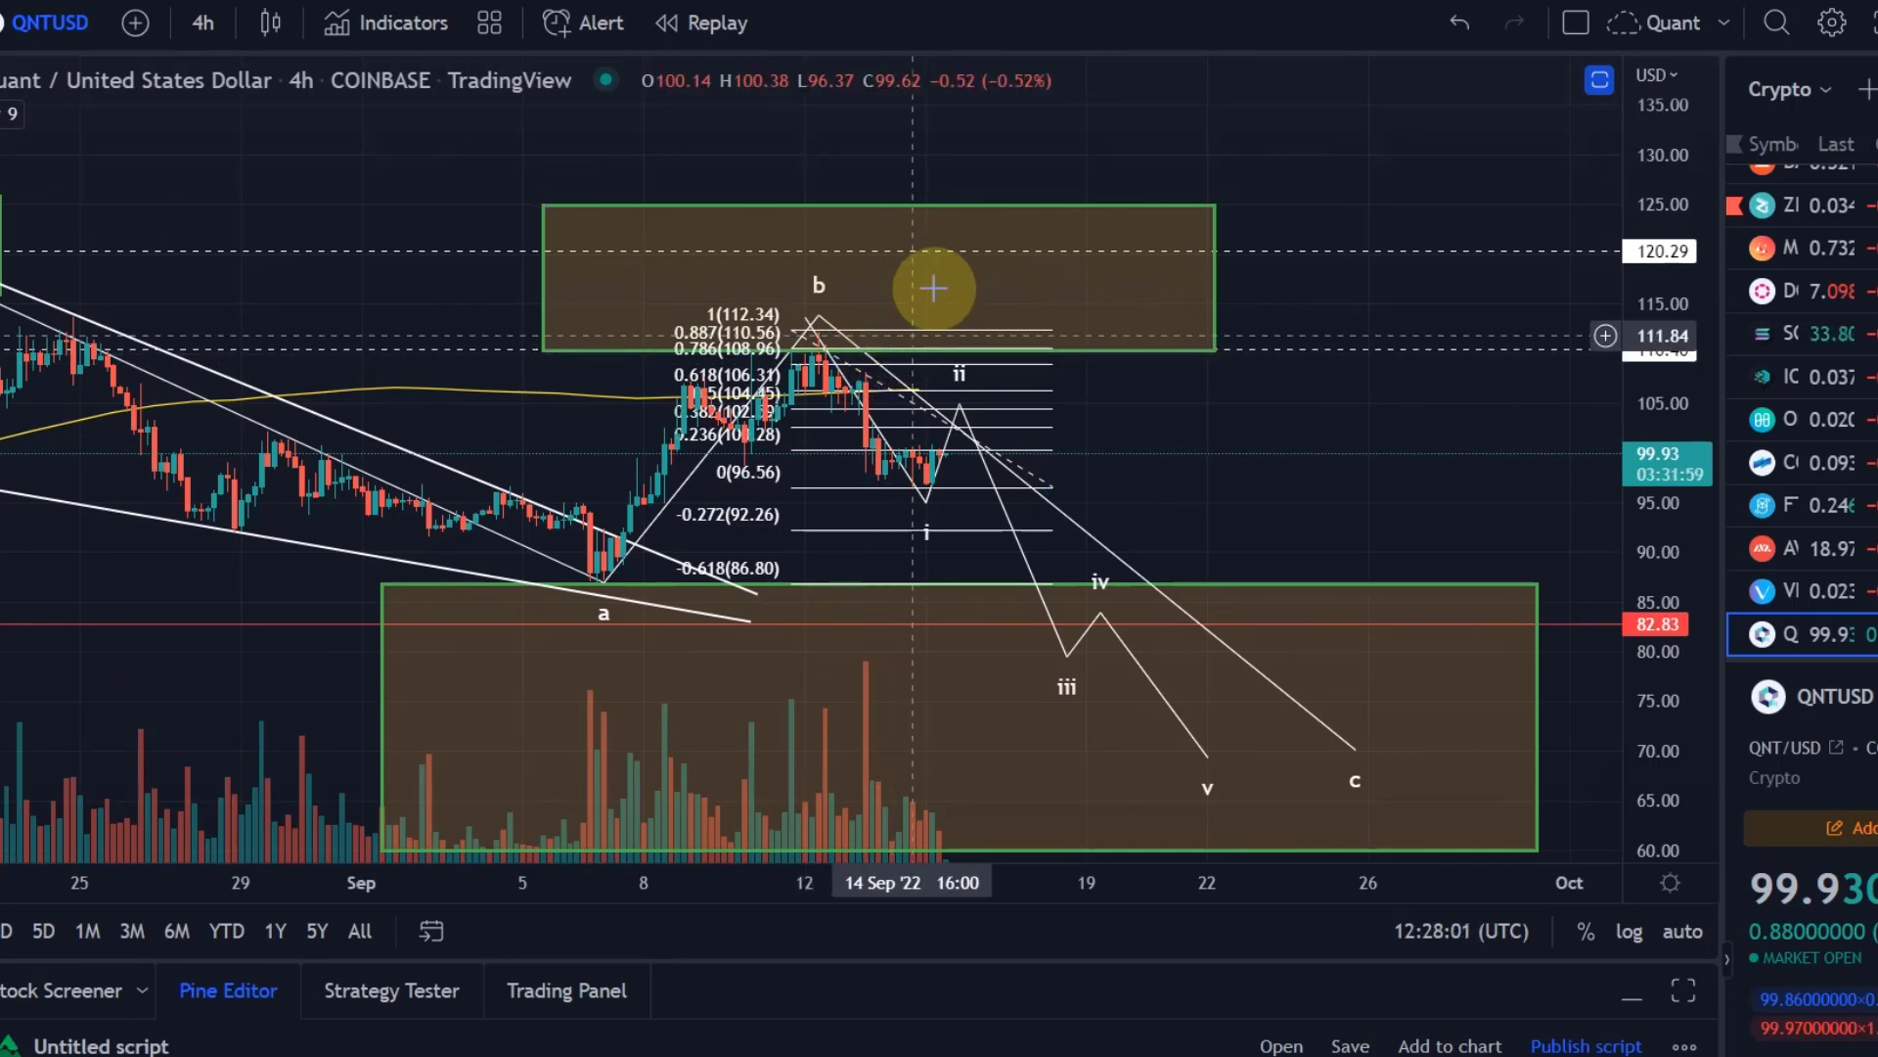
pyautogui.click(821, 341)
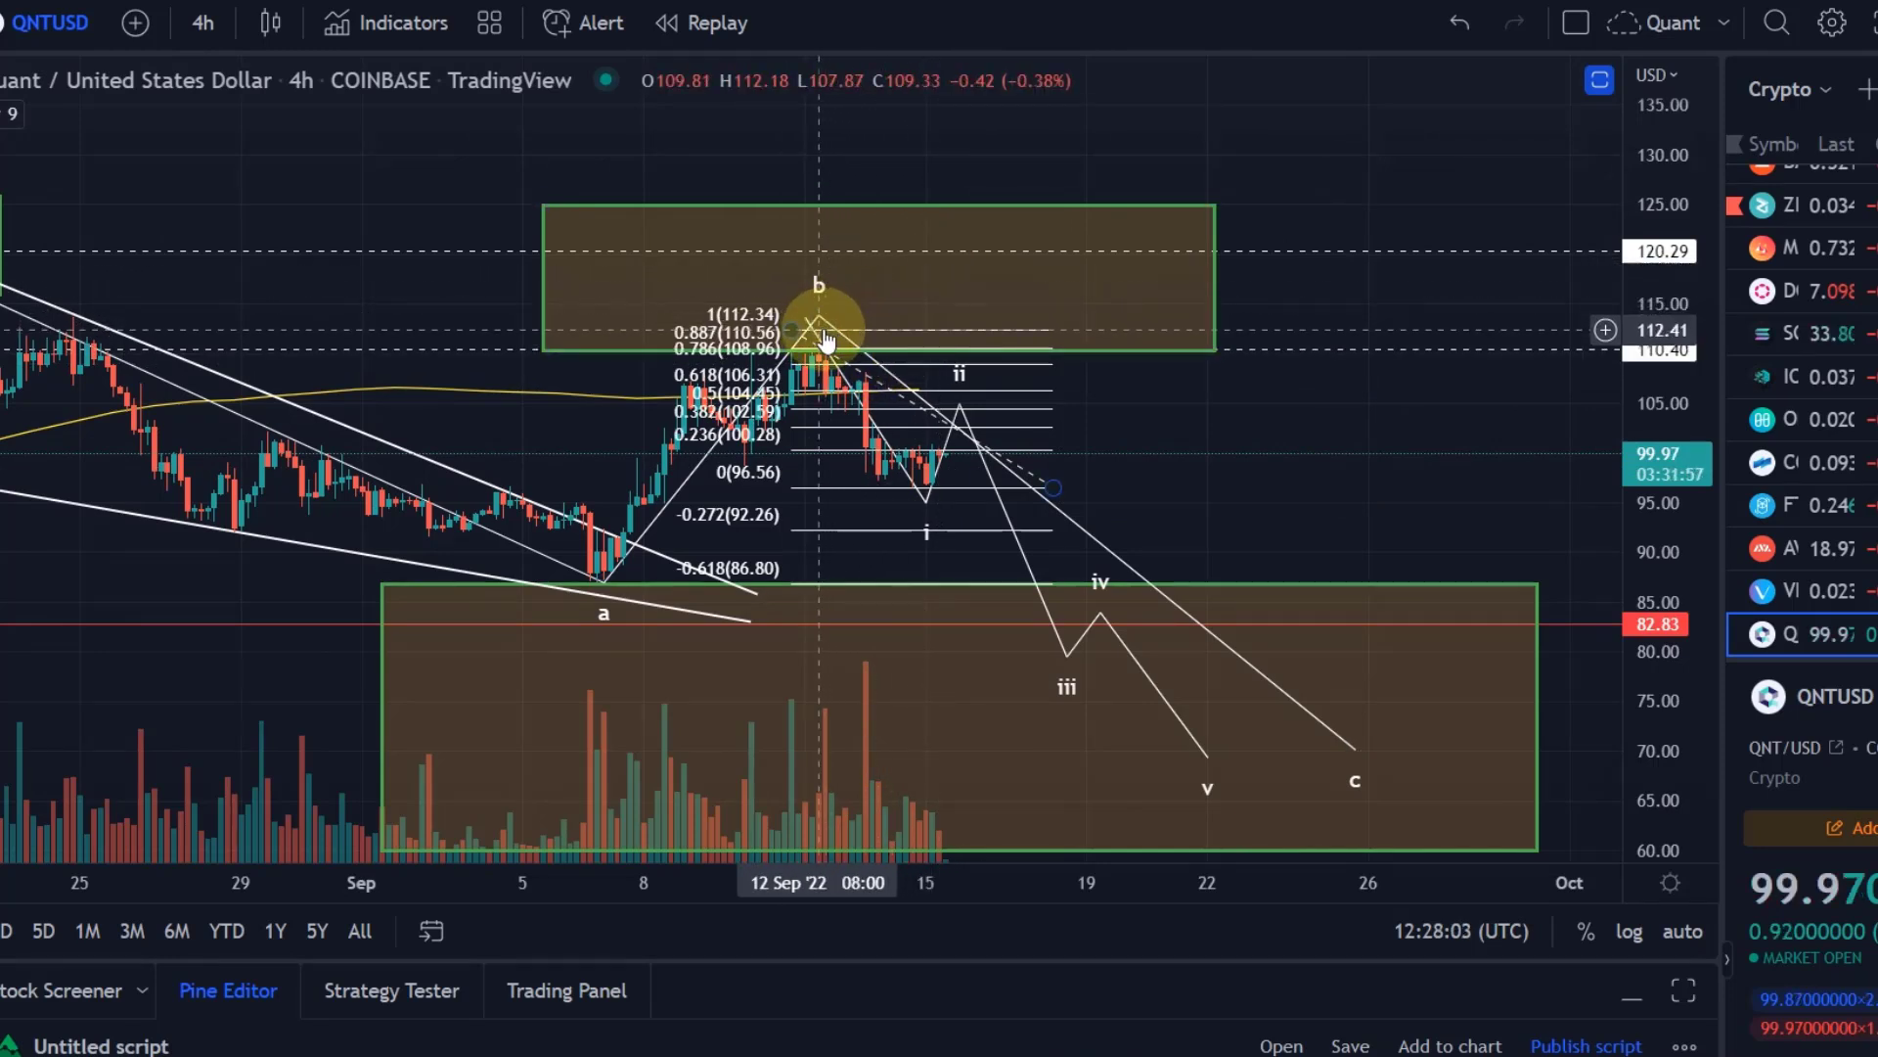
pyautogui.click(920, 182)
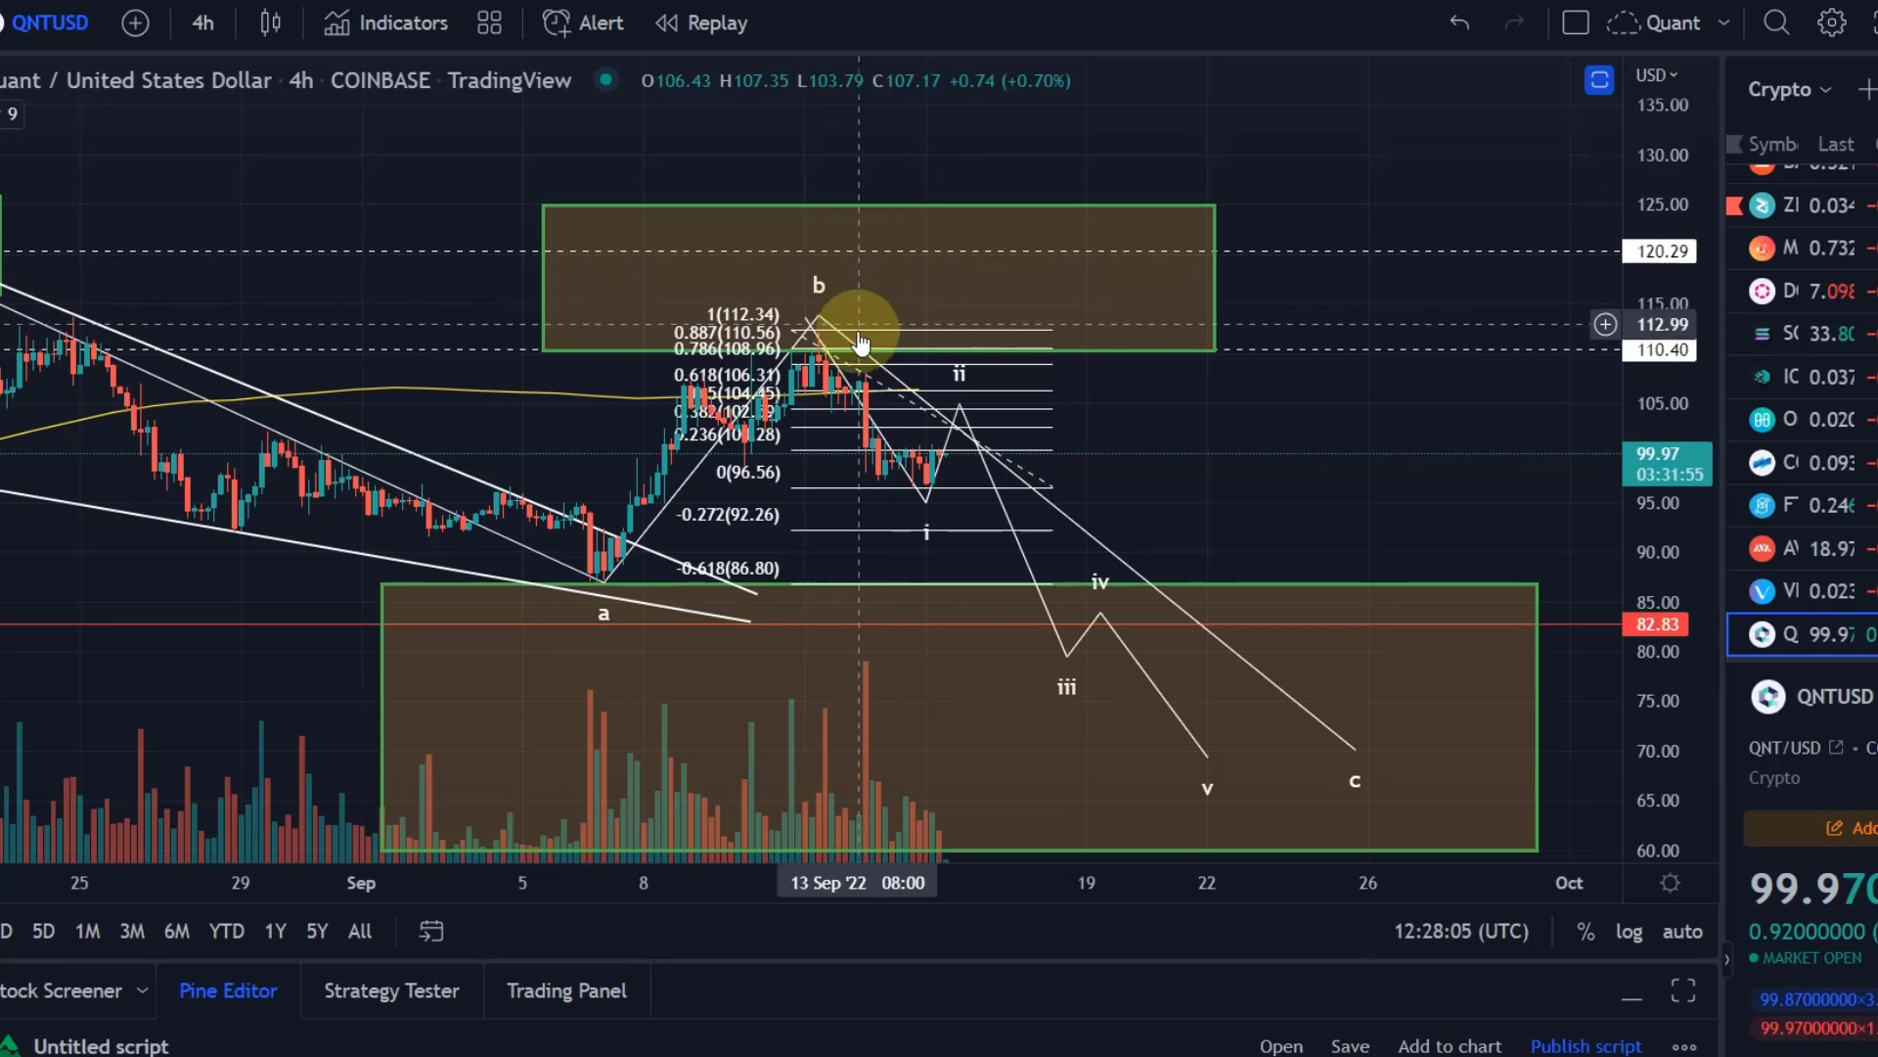
pyautogui.scroll(-3, 341, 359)
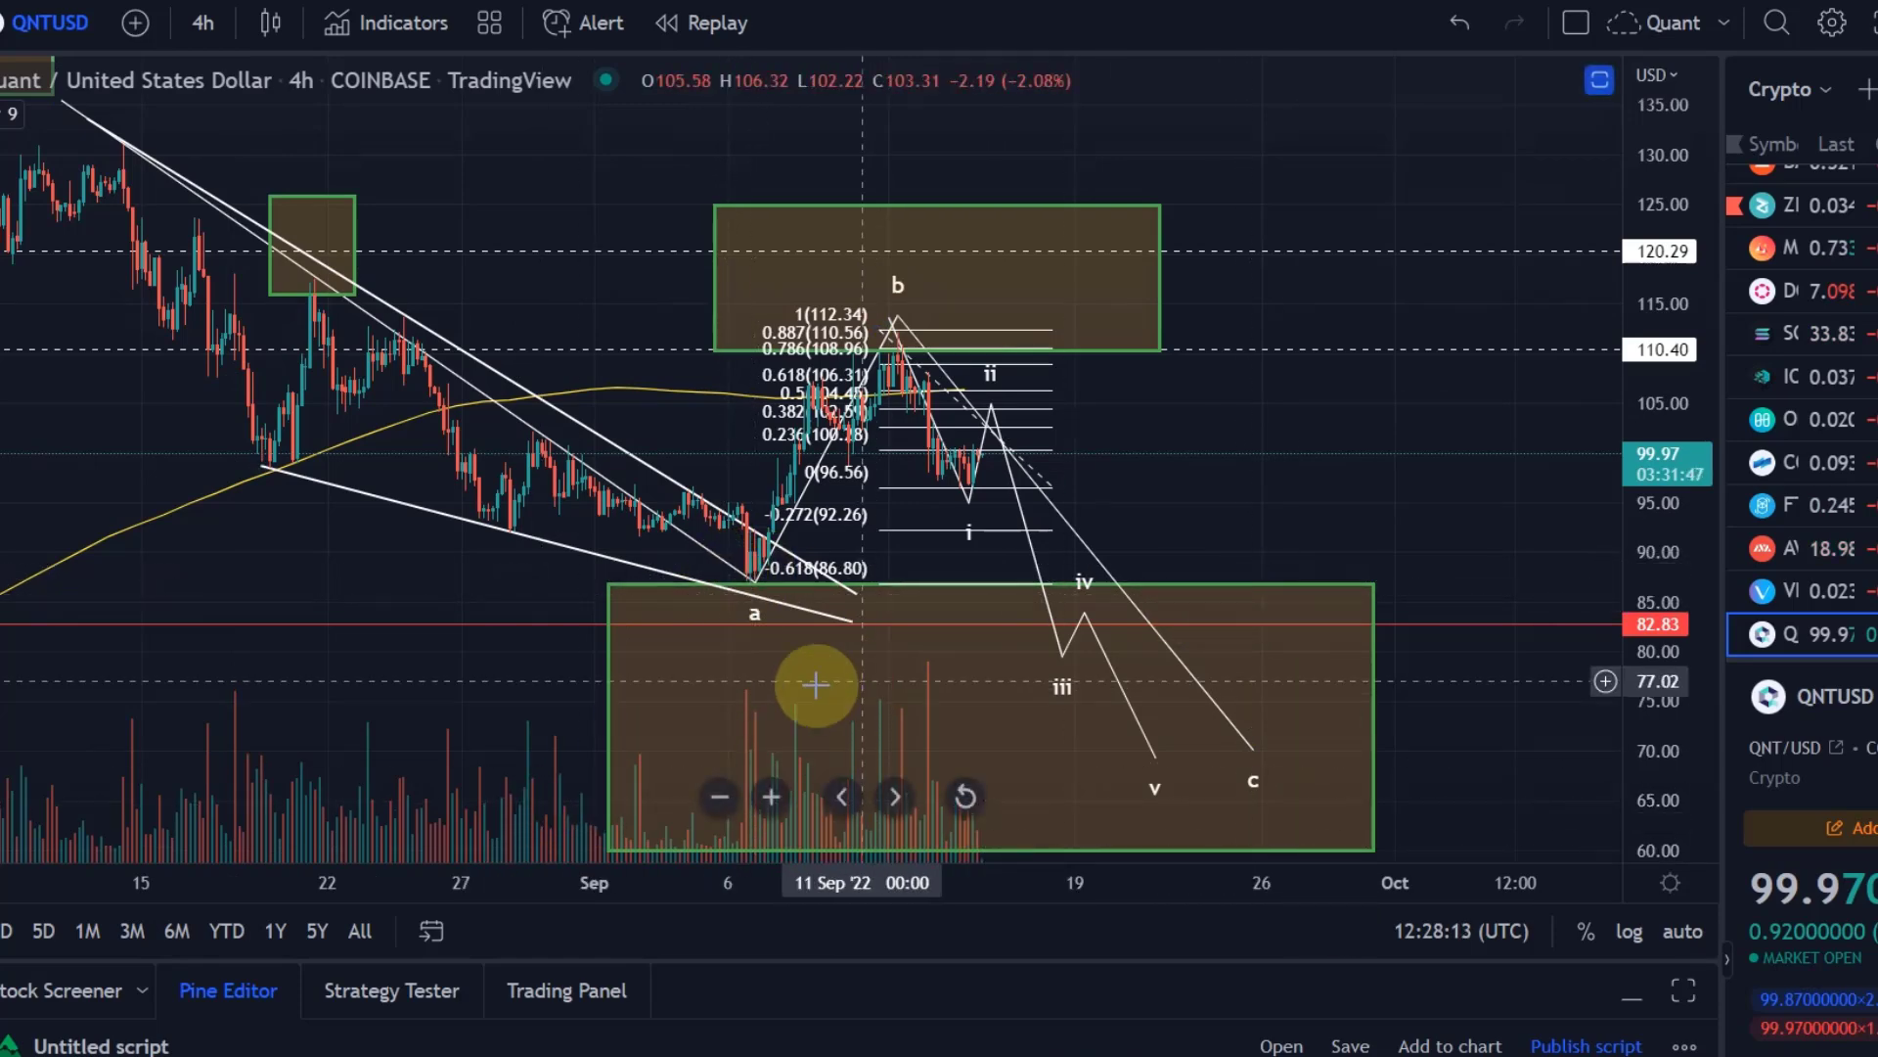
pyautogui.scroll(-3, 816, 684)
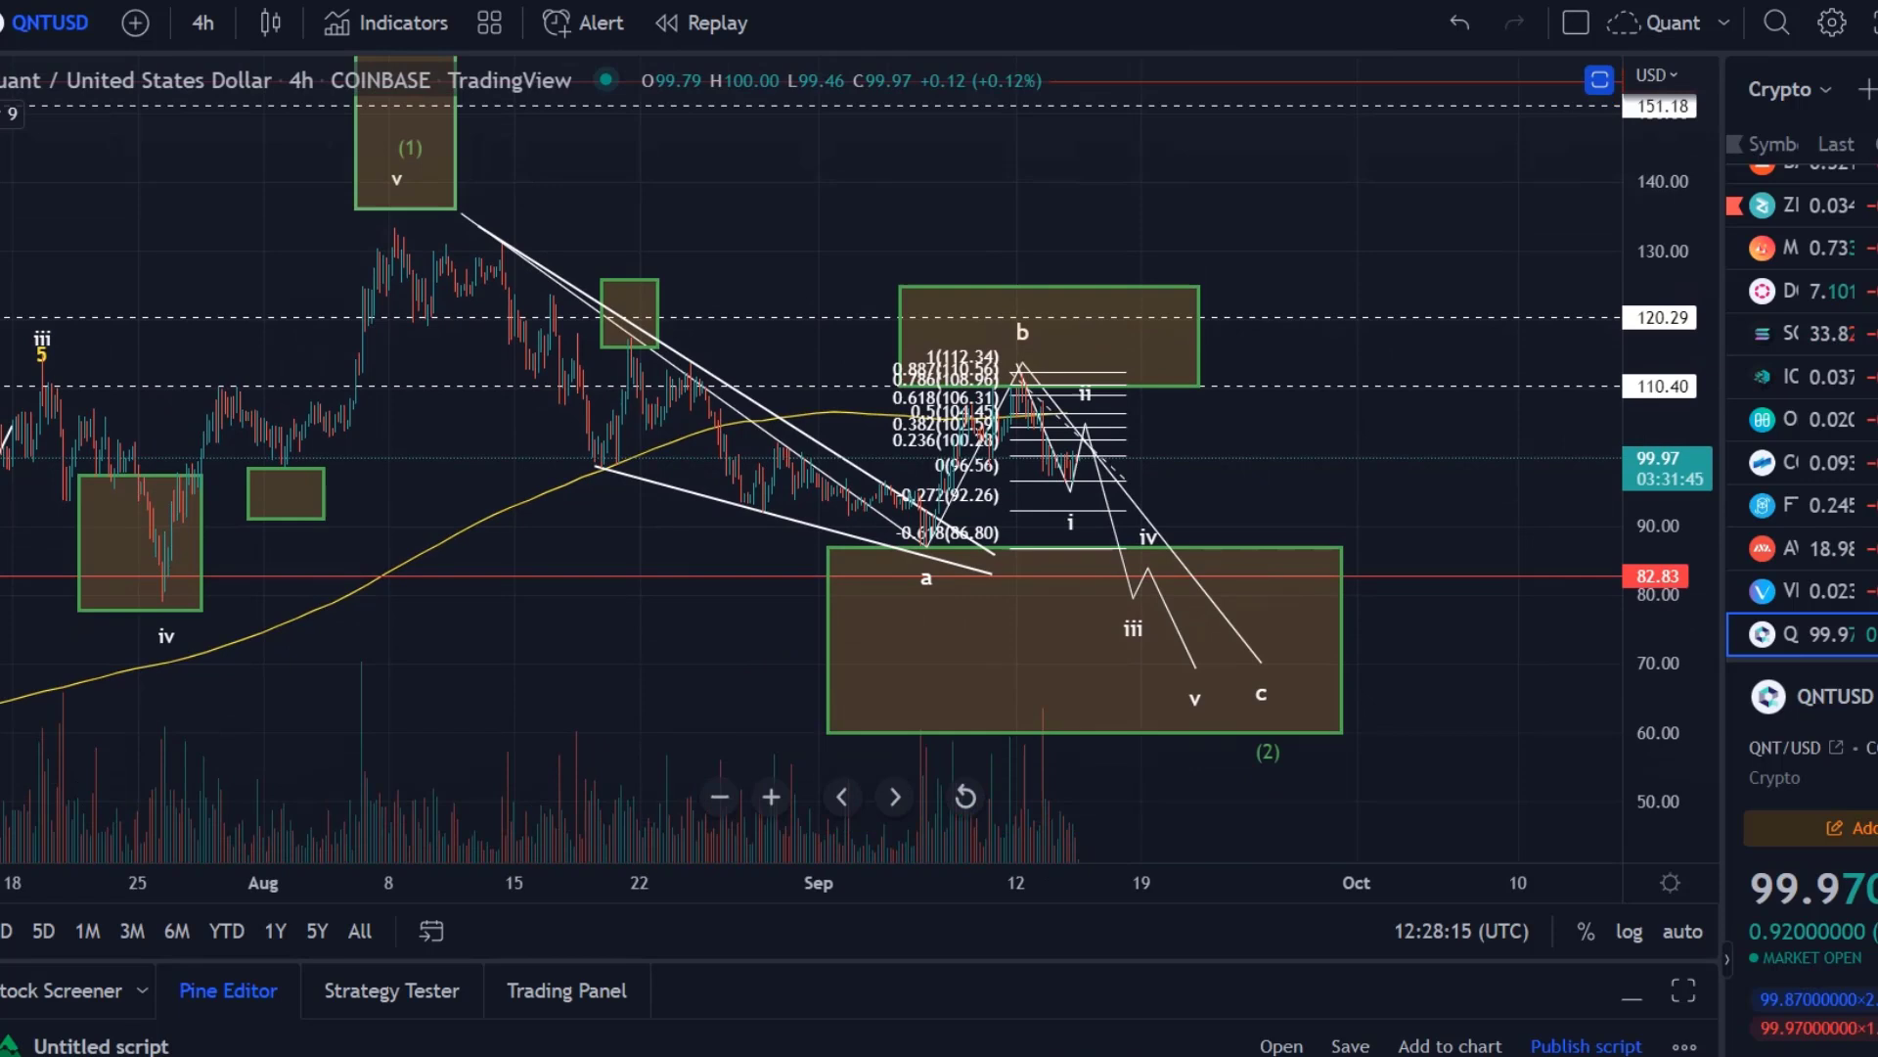
# Move the (2) label up beside 'a' and inspect the wedge and b-peak line
pyautogui.moveTo(1268, 768); pyautogui.dragTo(925, 607)
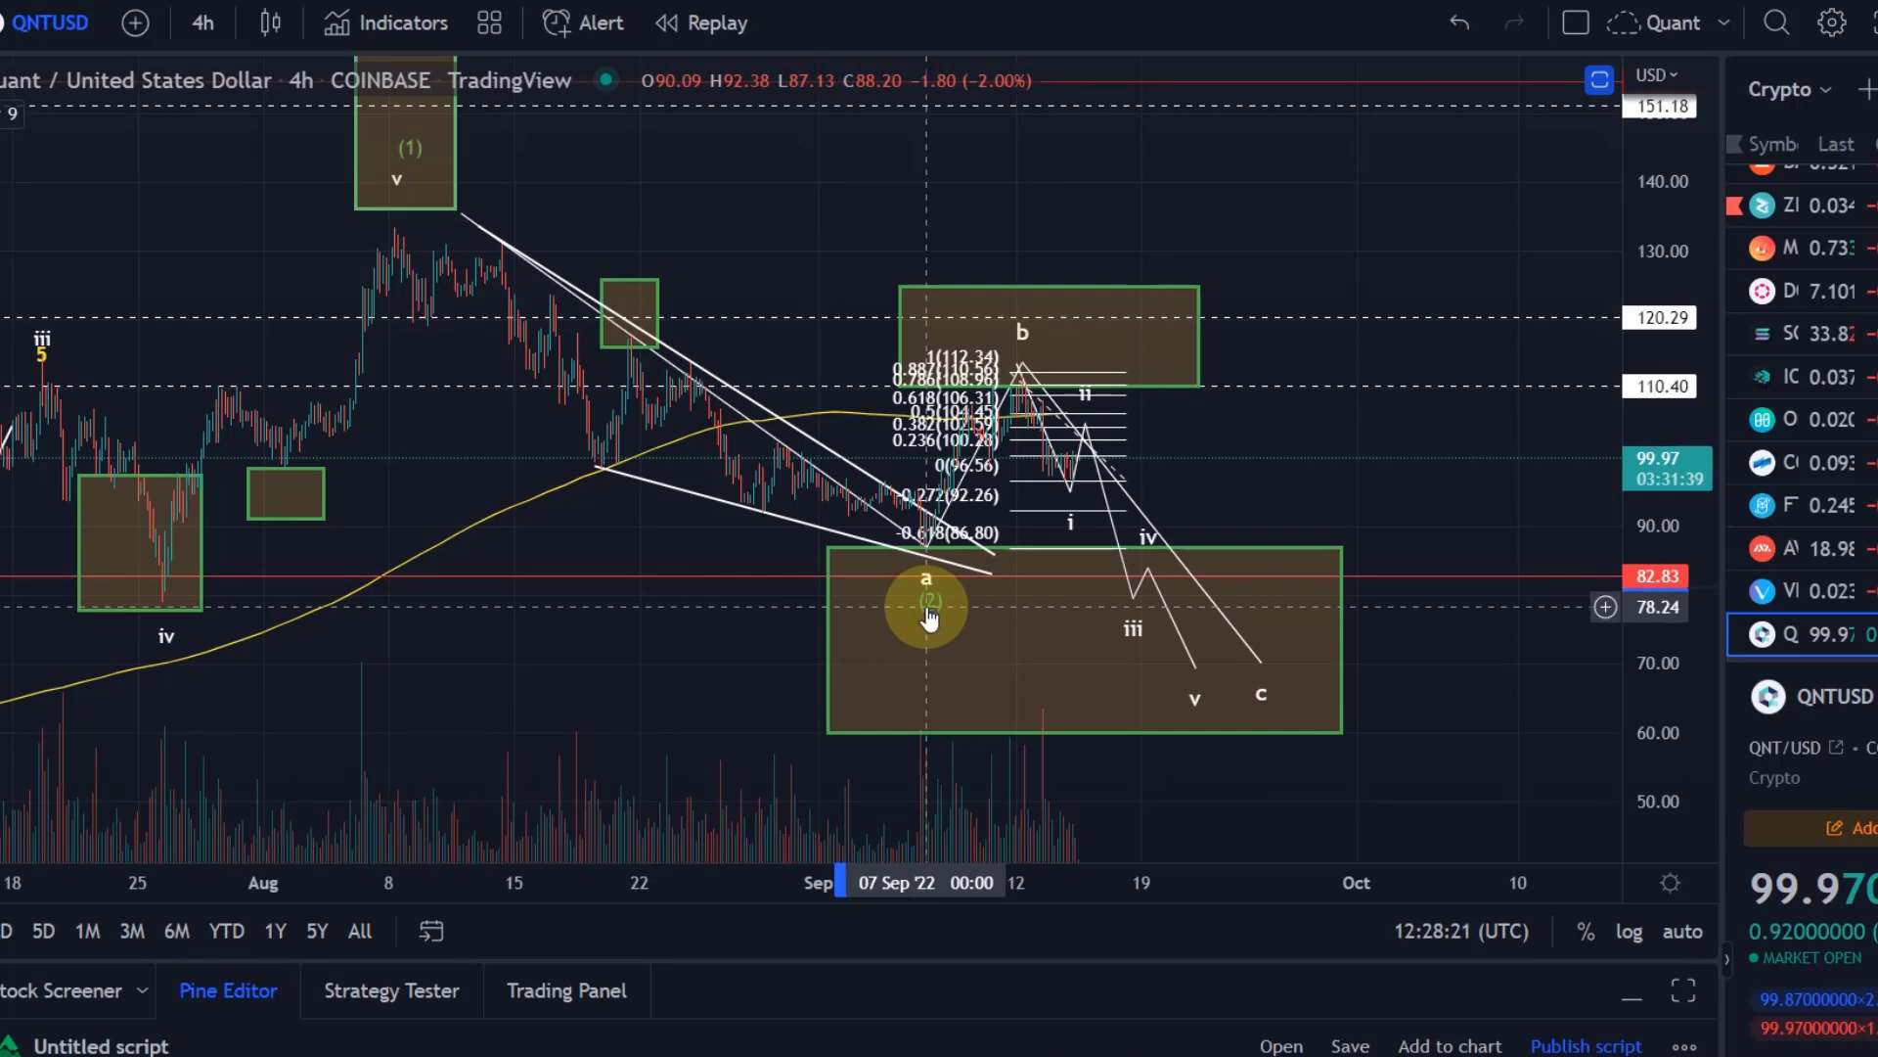
pyautogui.moveTo(929, 616); pyautogui.dragTo(928, 616)
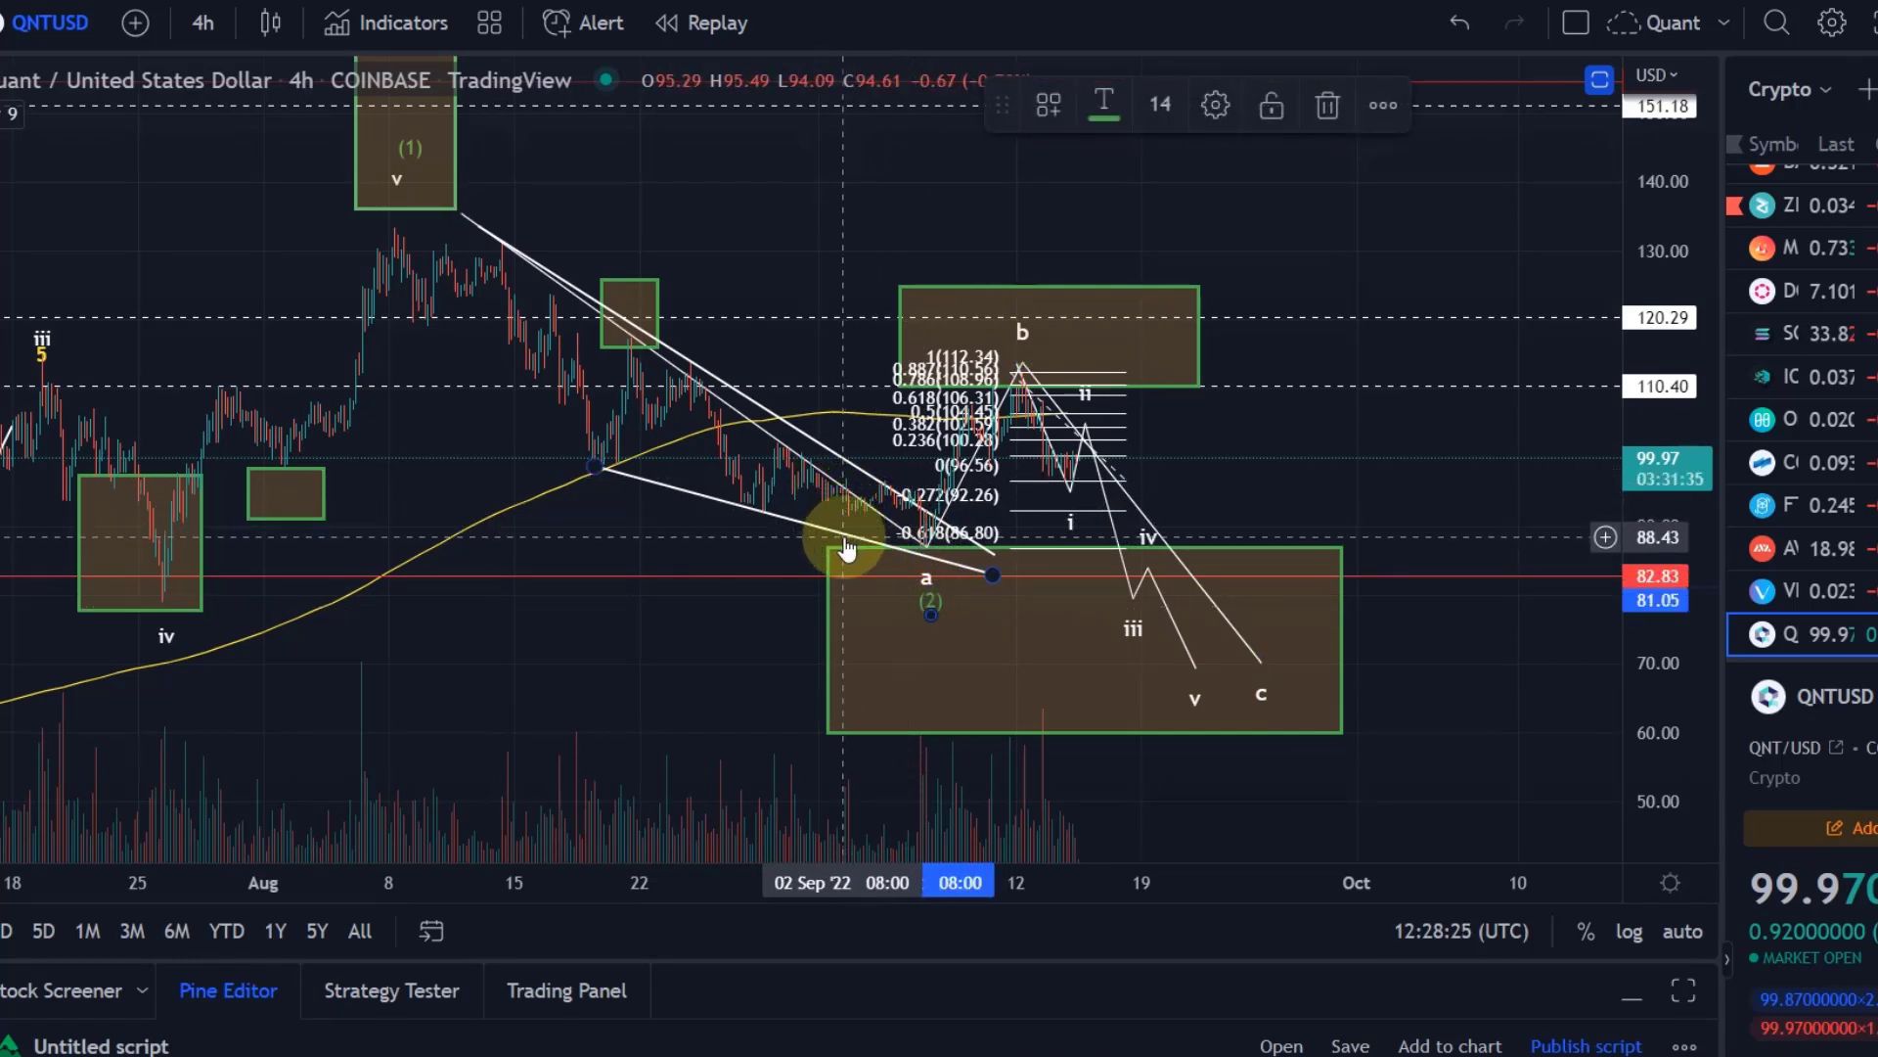
pyautogui.click(929, 614)
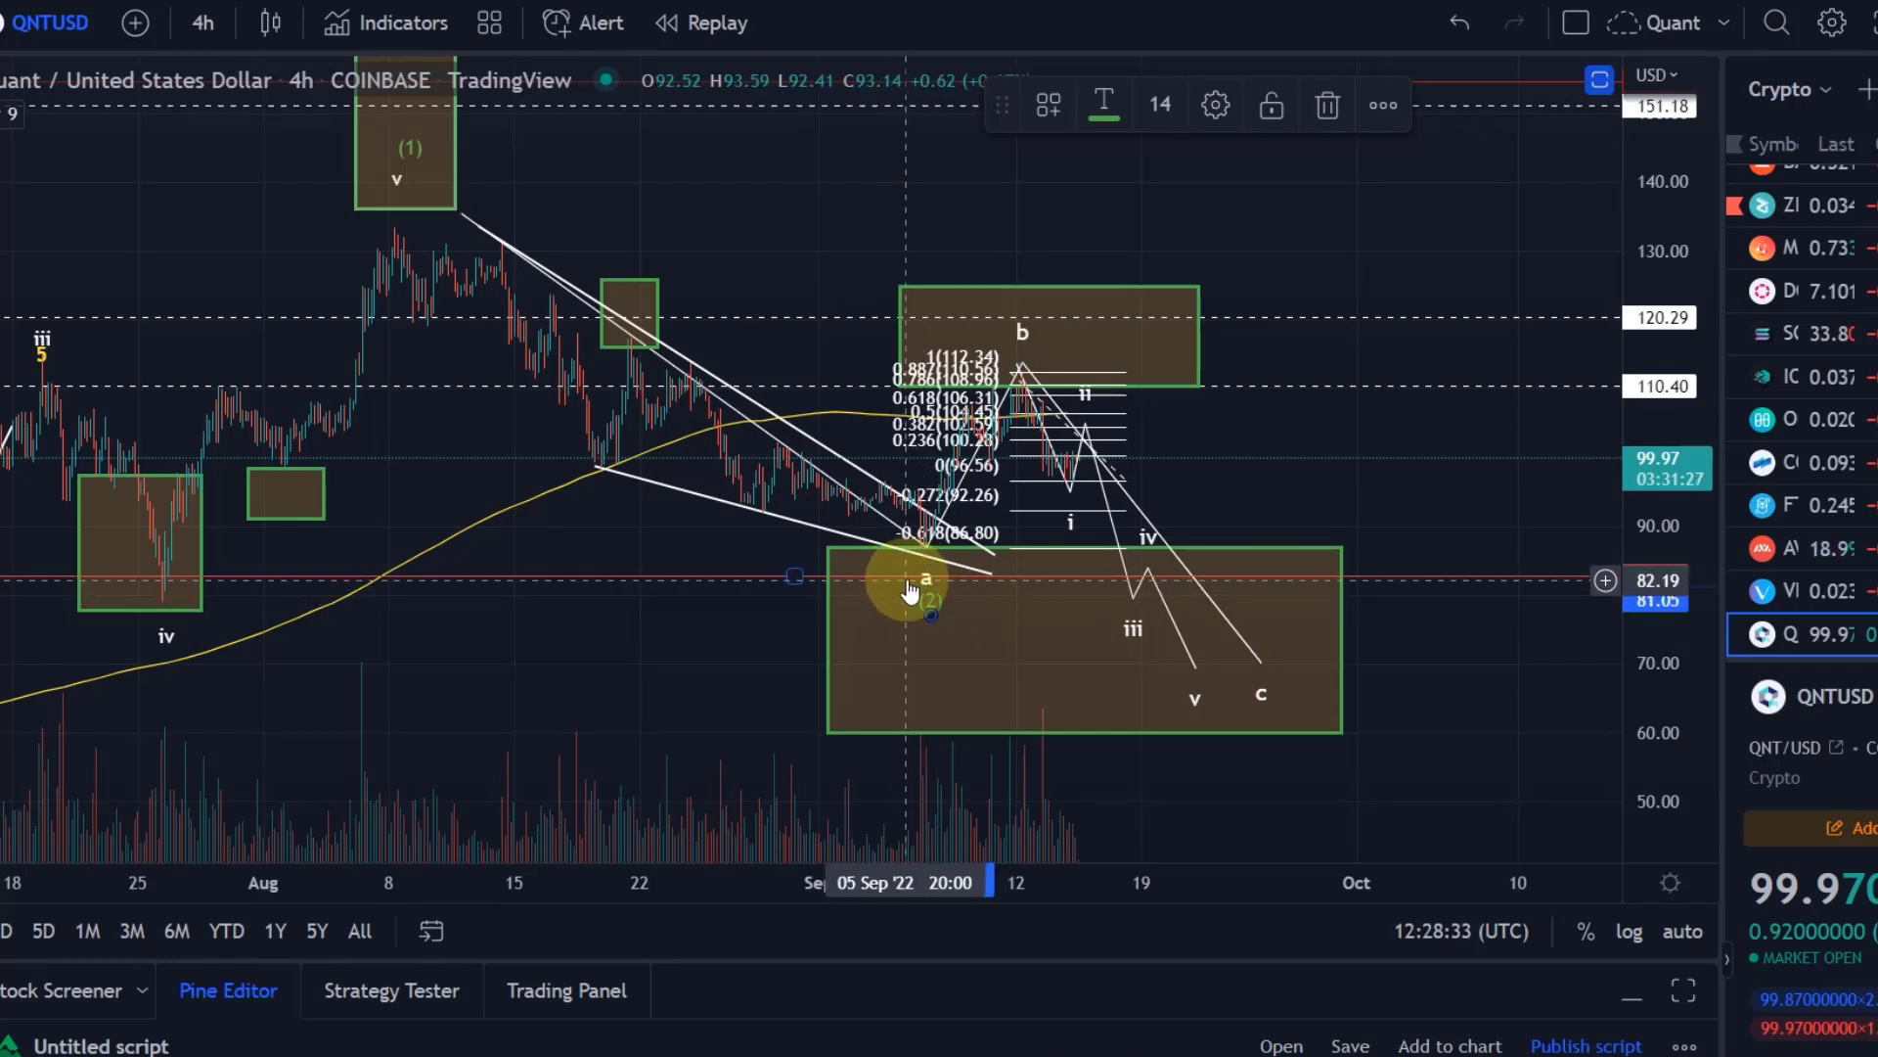
pyautogui.click(1014, 369)
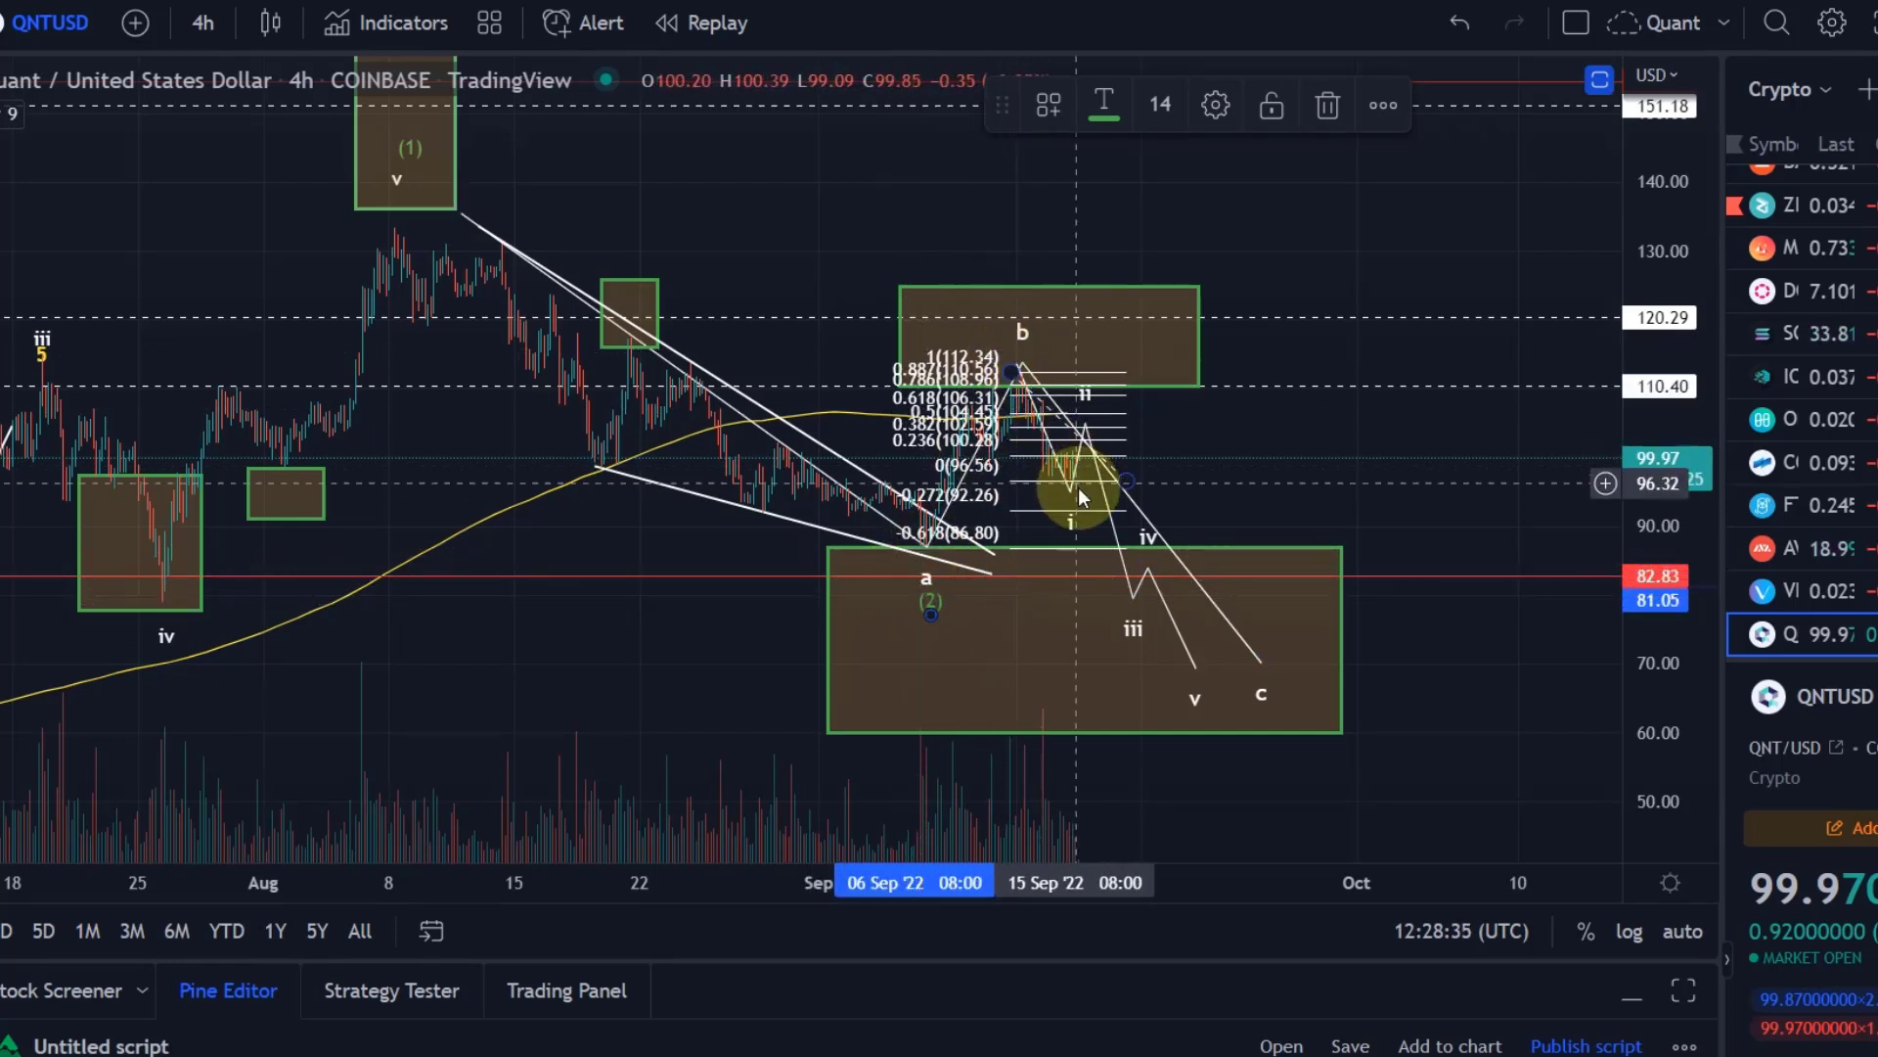
pyautogui.click(1198, 213)
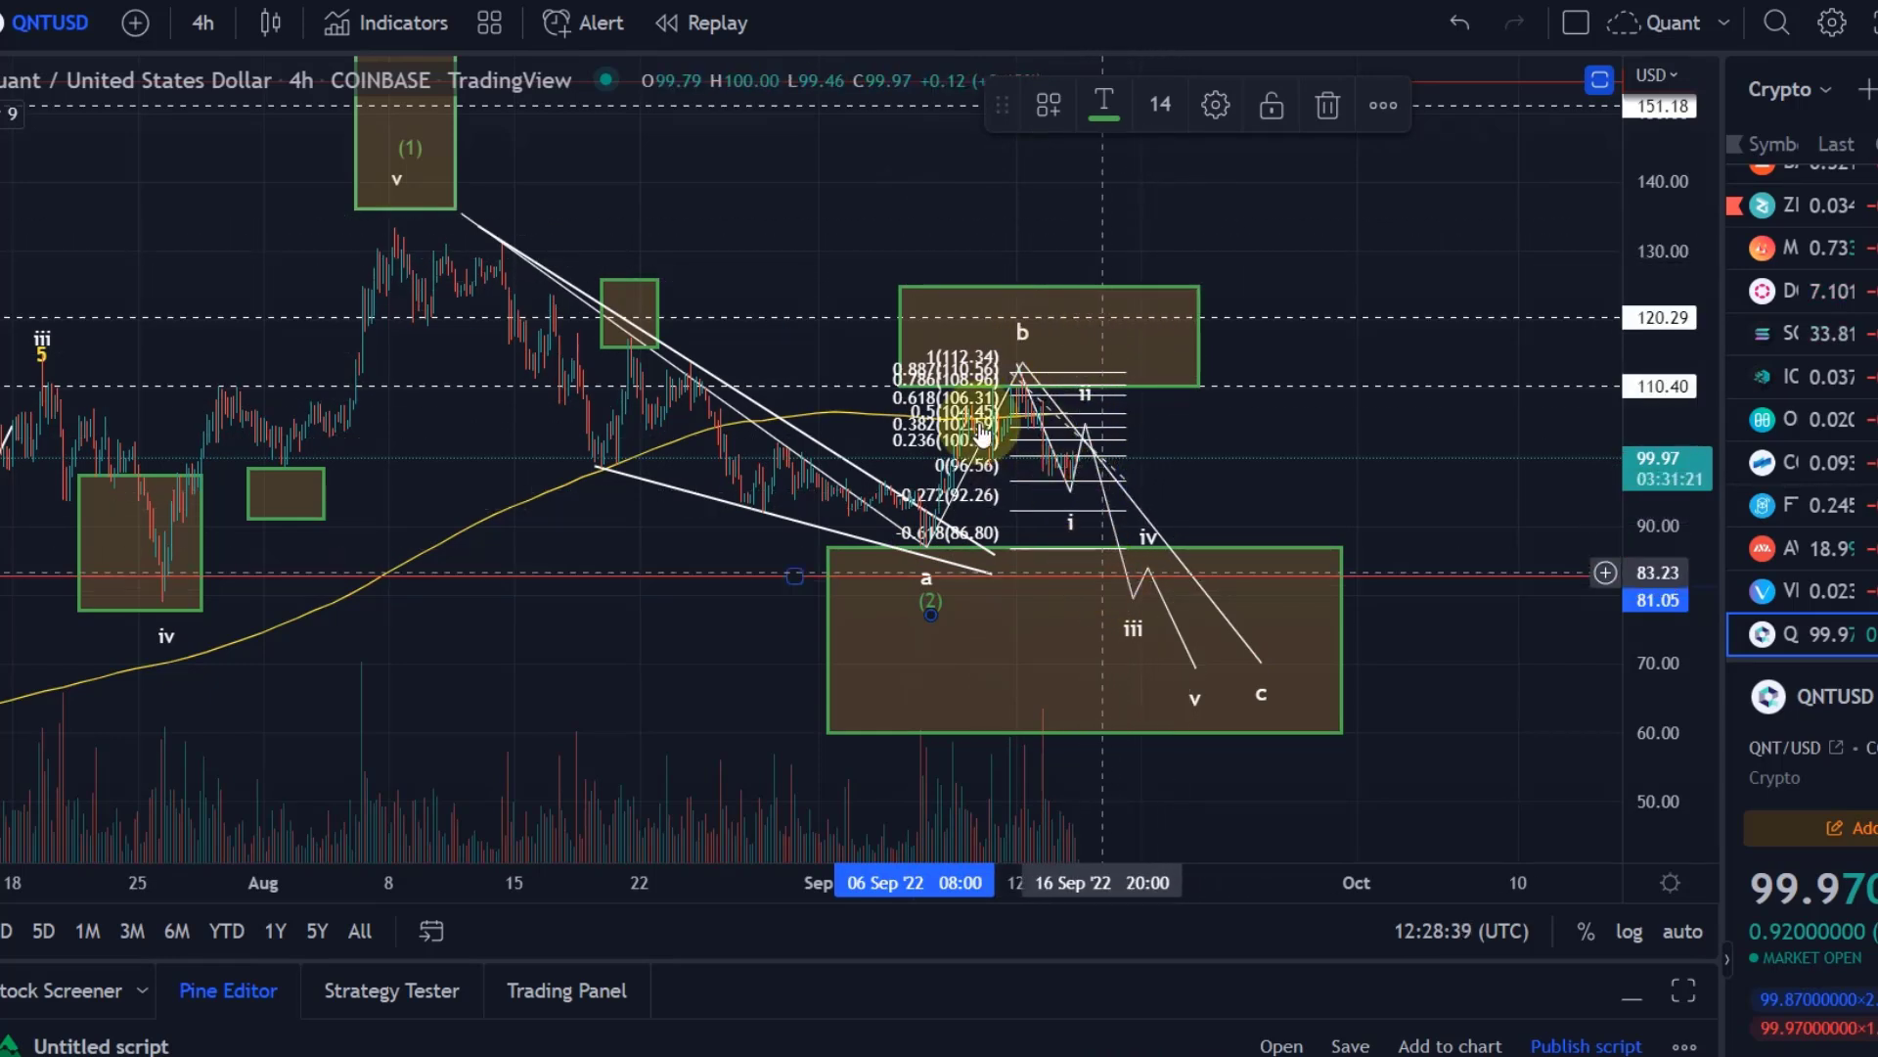
# Check the ii–v wave, then place the (2) label on the target box's bottom edge
pyautogui.click(1041, 420)
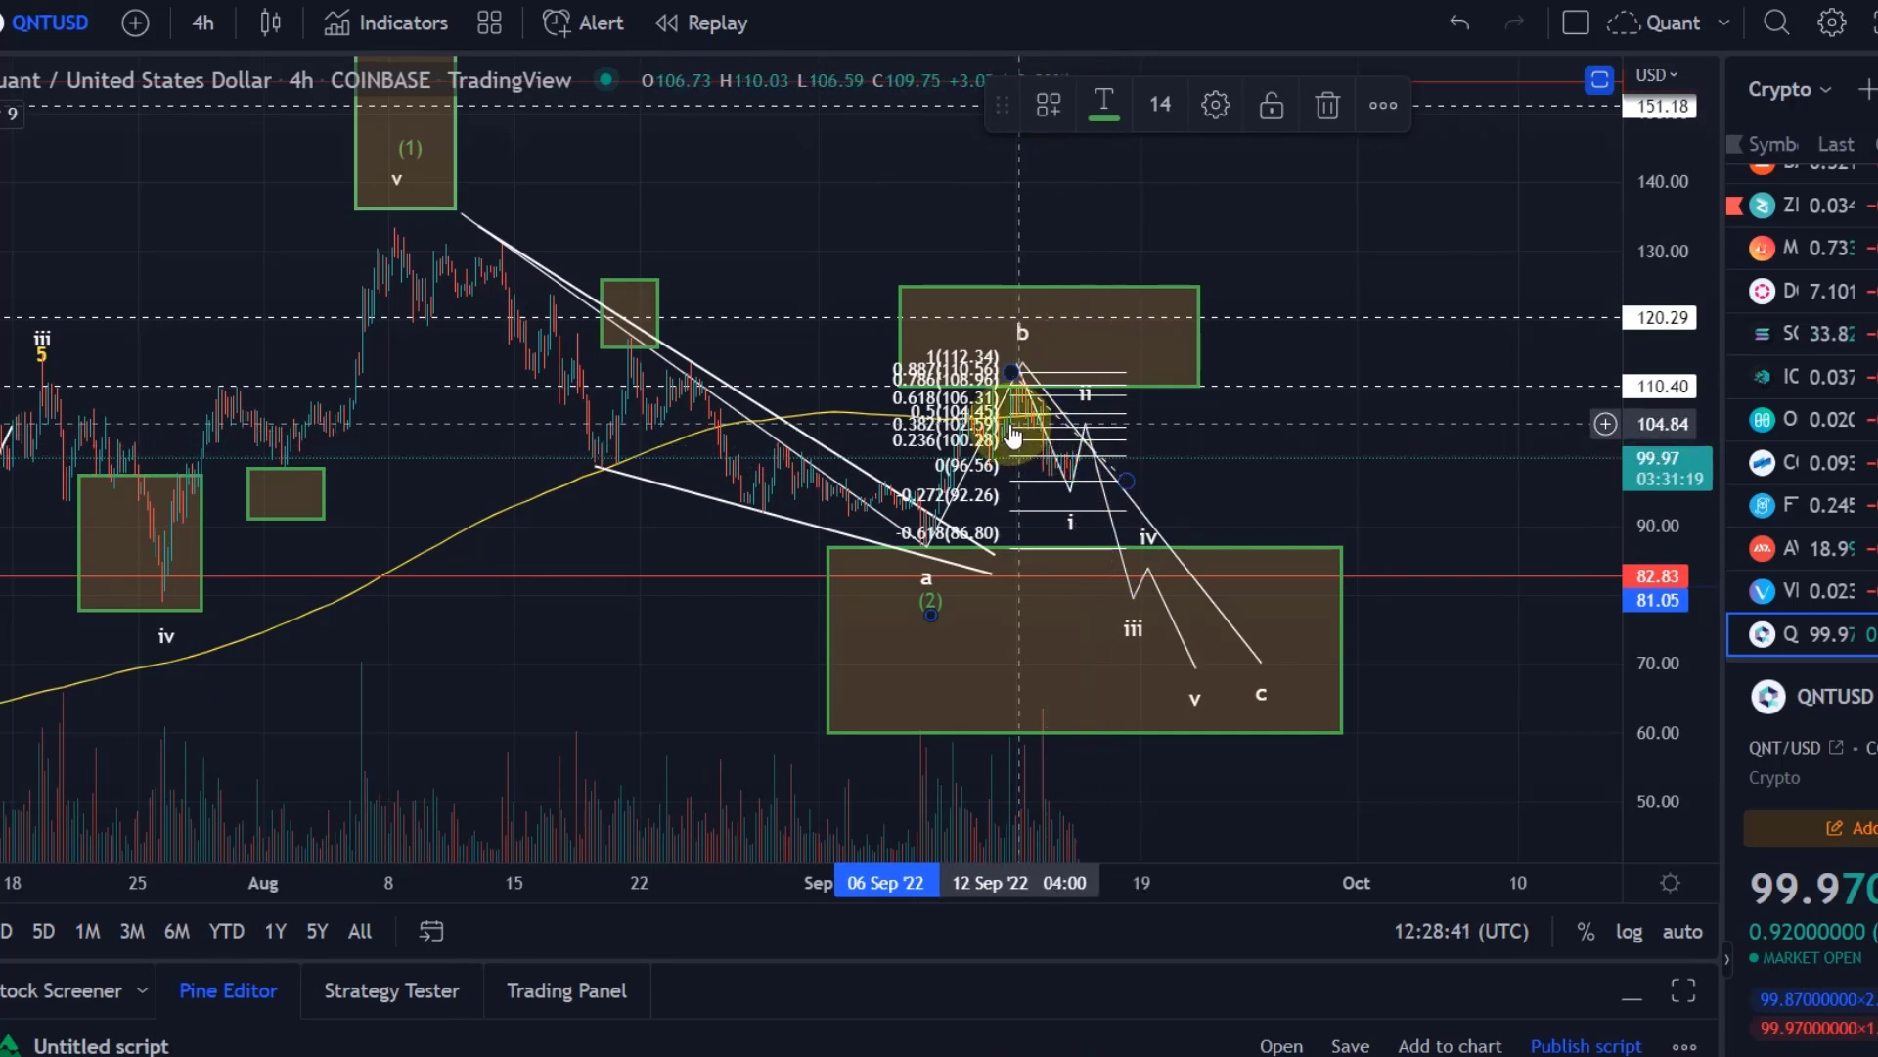
pyautogui.click(1052, 414)
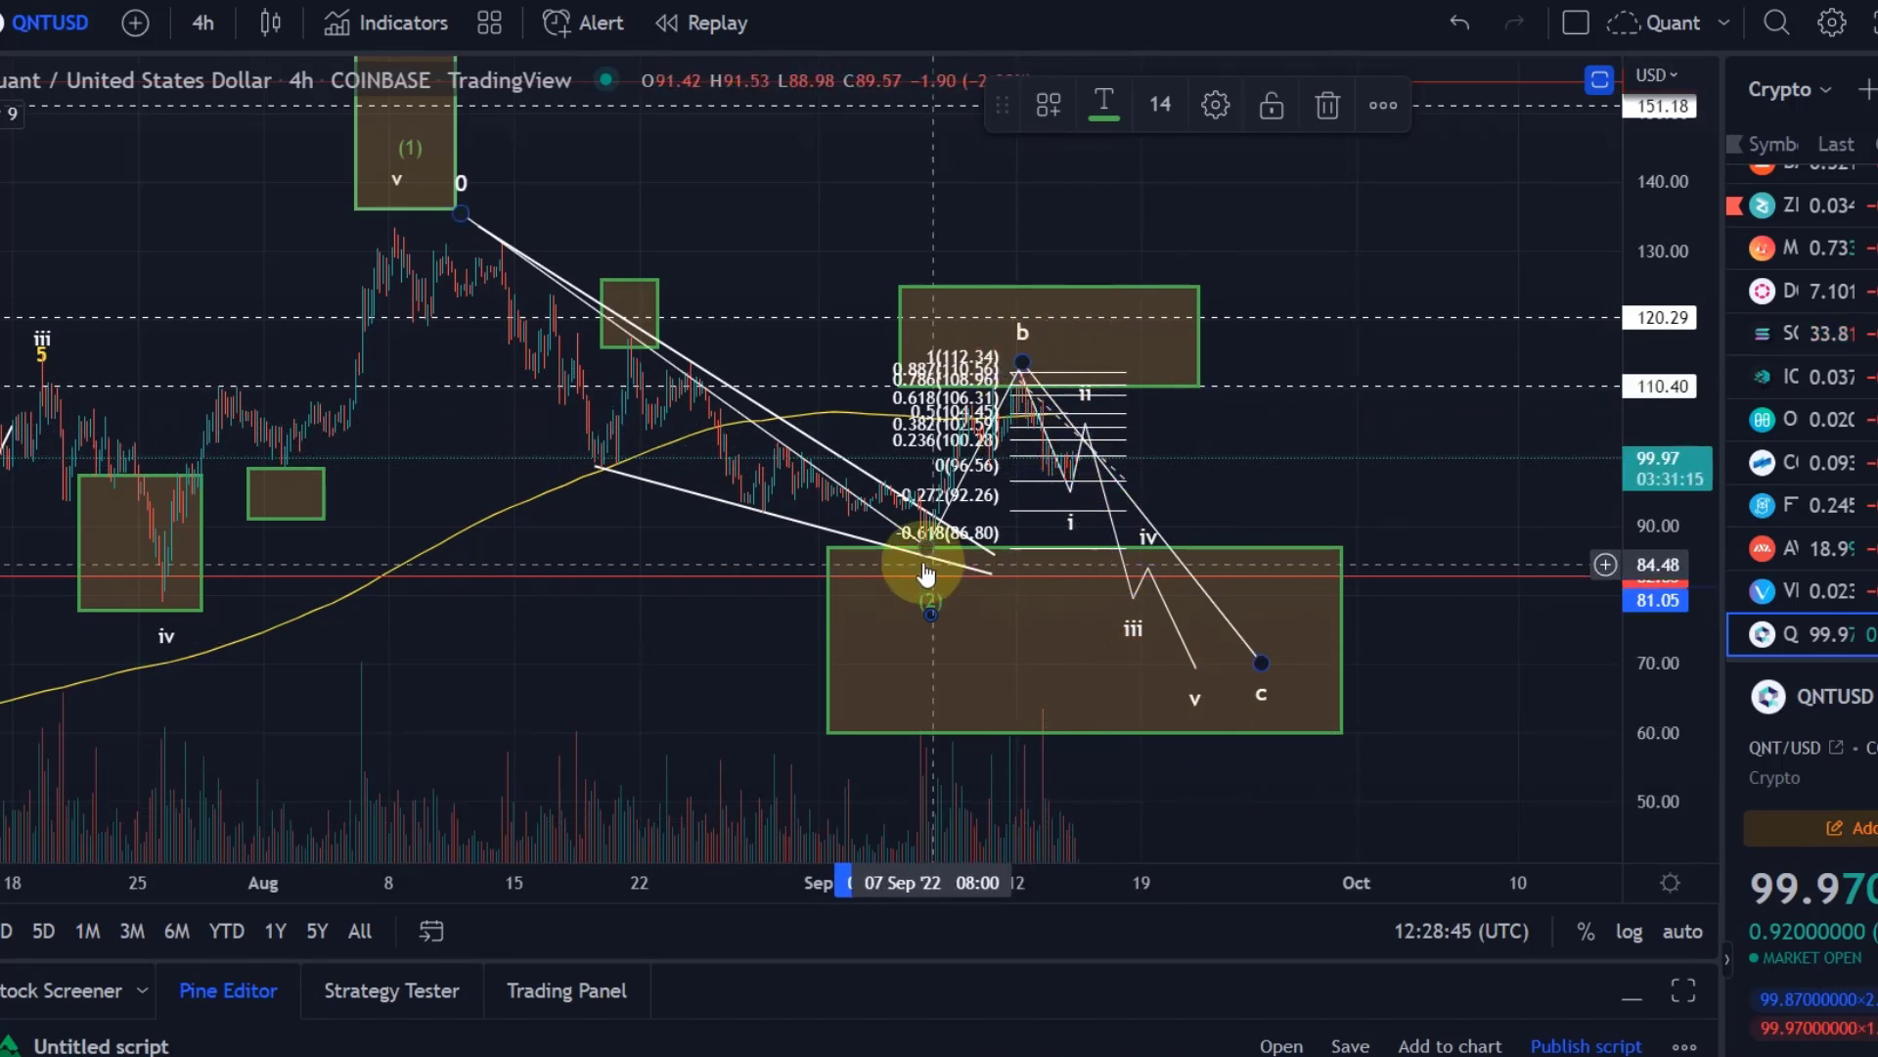
pyautogui.moveTo(935, 608); pyautogui.dragTo(1255, 734)
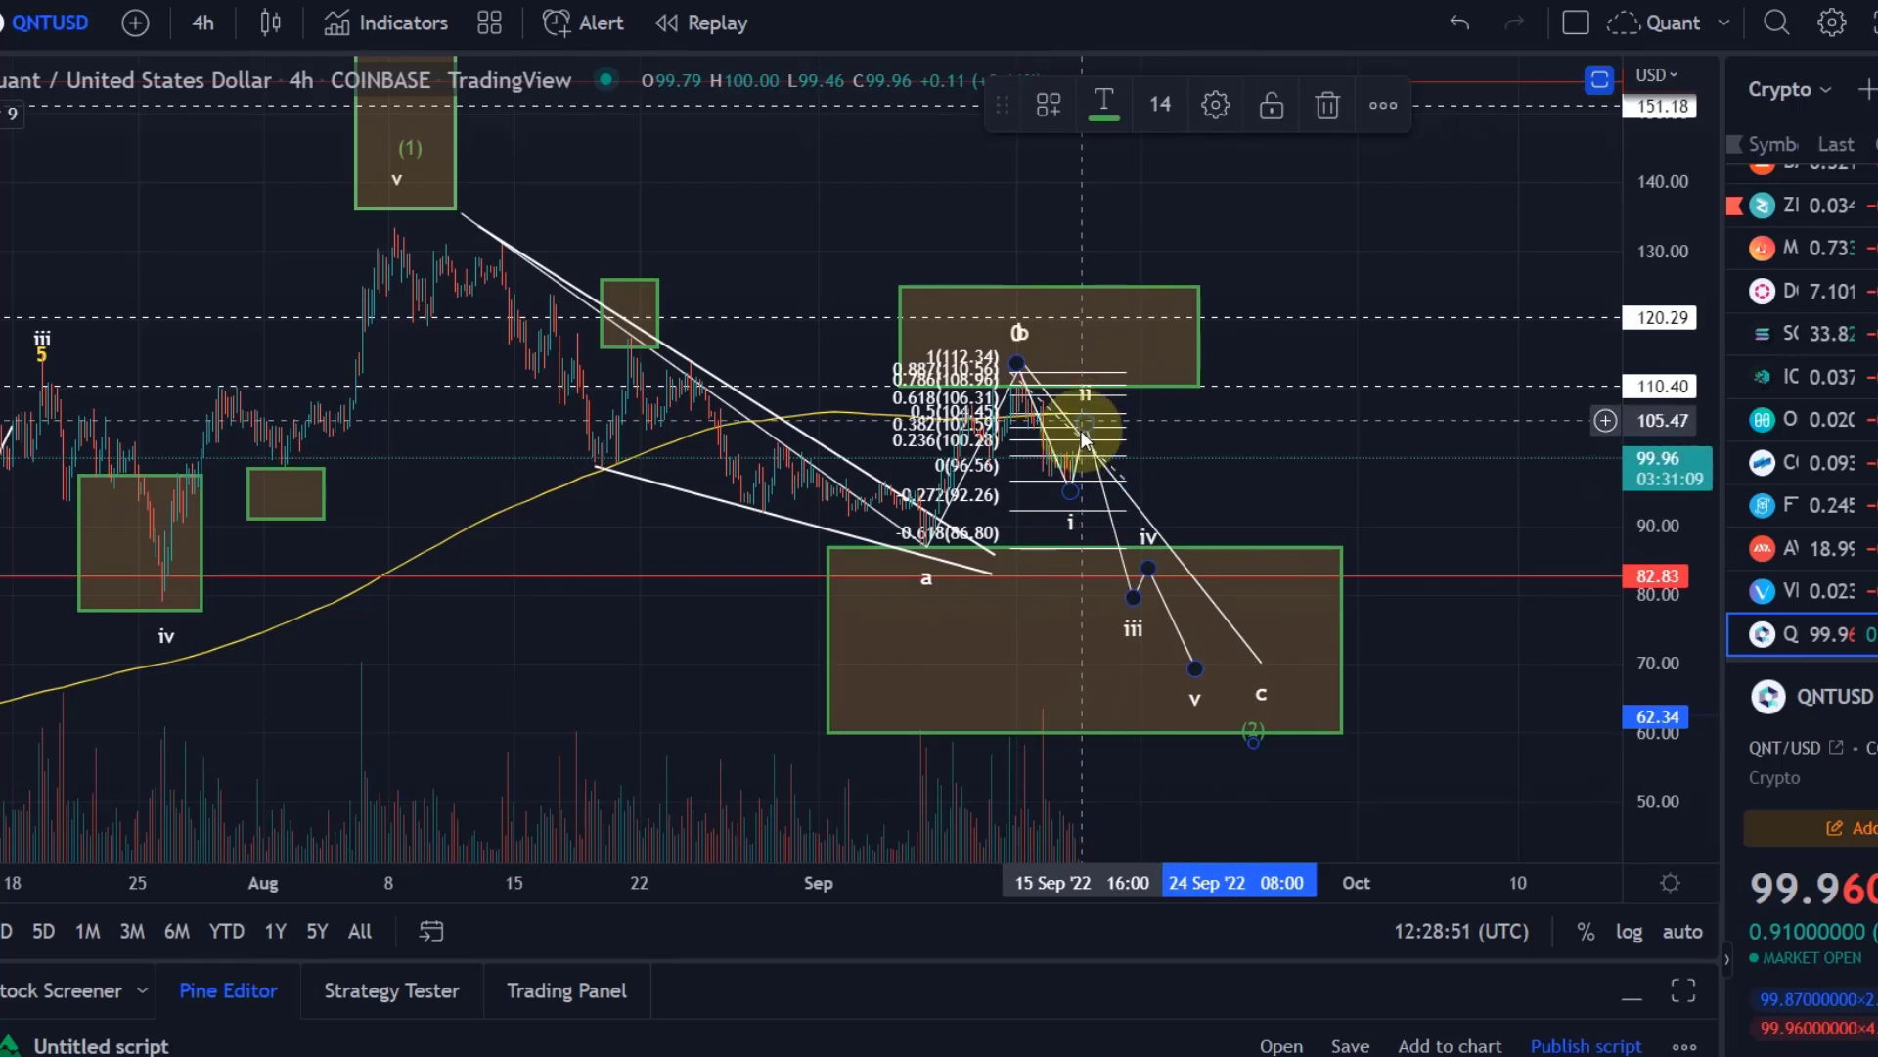
pyautogui.click(1087, 428)
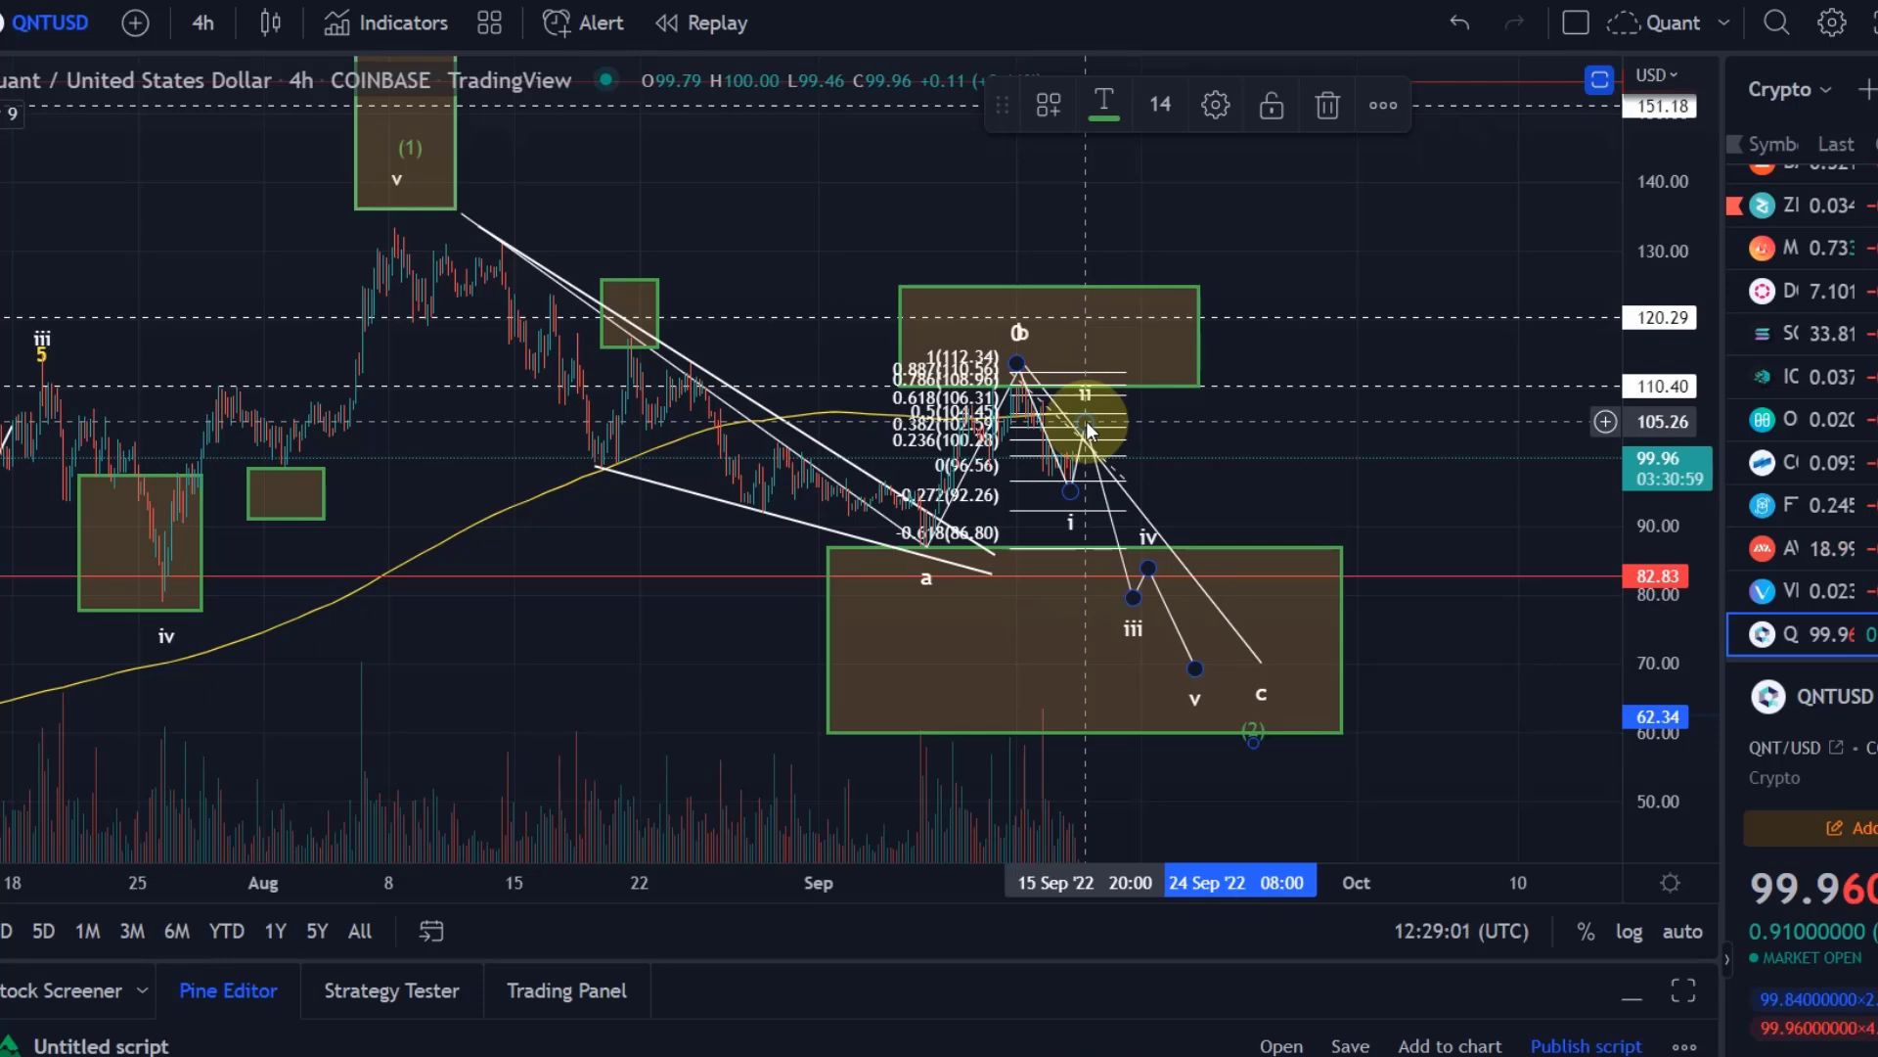
pyautogui.scroll(5, 1088, 428)
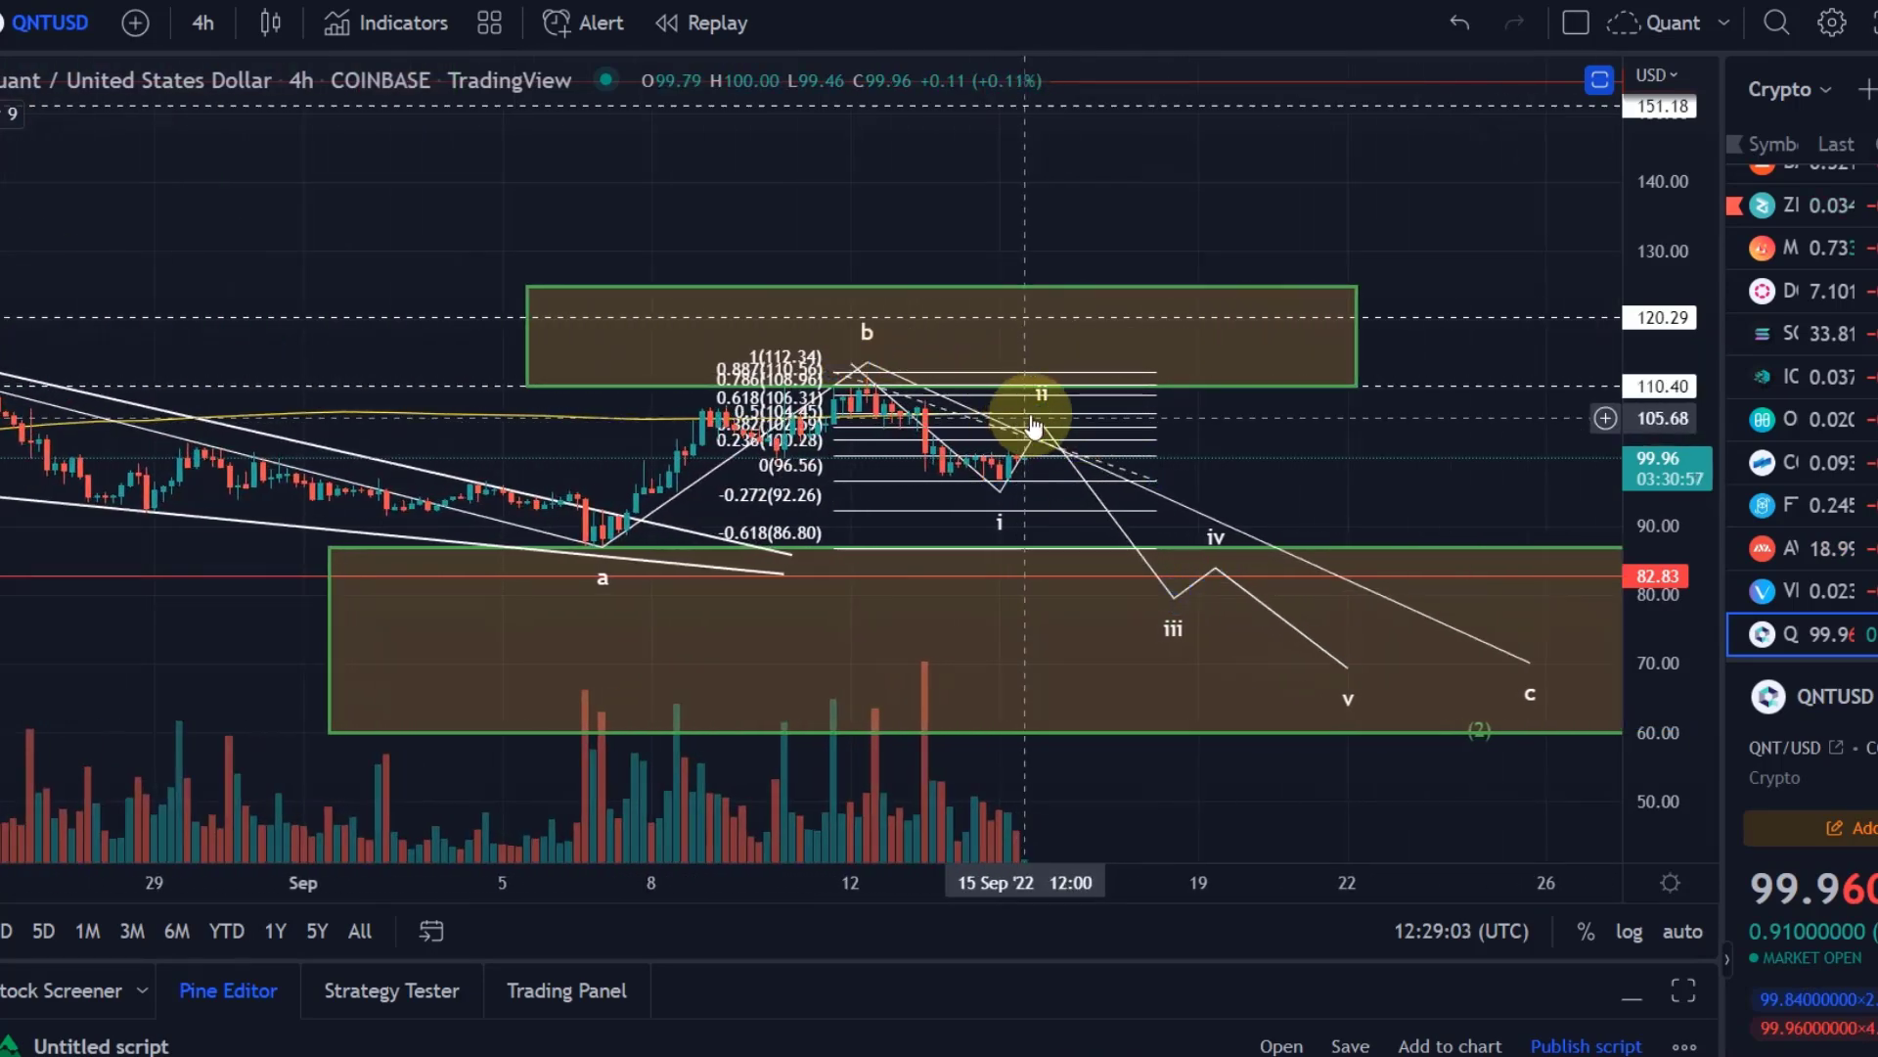